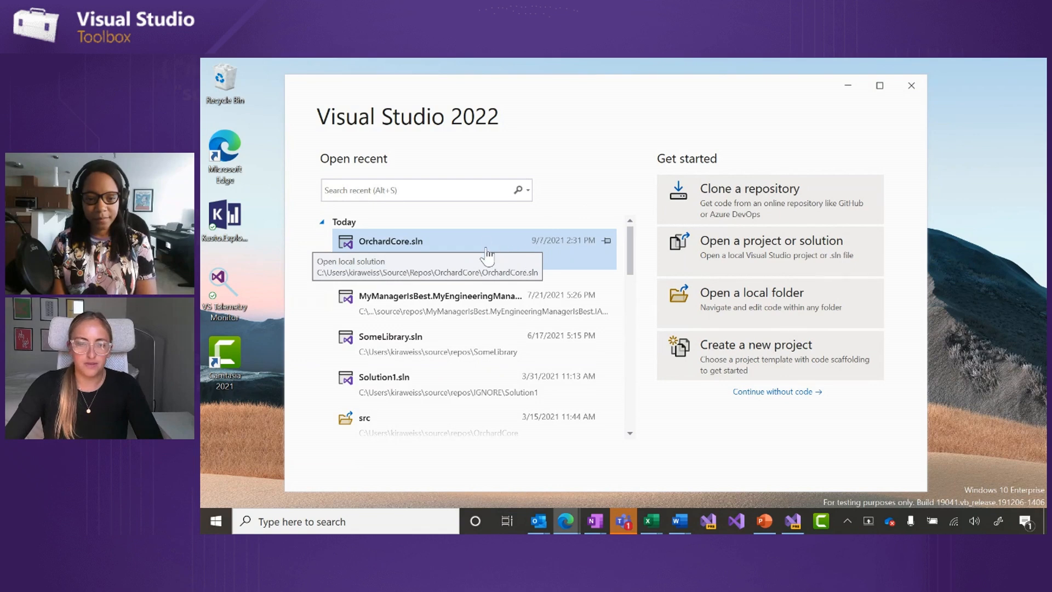
Open OrchardCore.sln from the repos\OrchardCore folder with the "Do not load projects" option enabled.
left_click(703, 252)
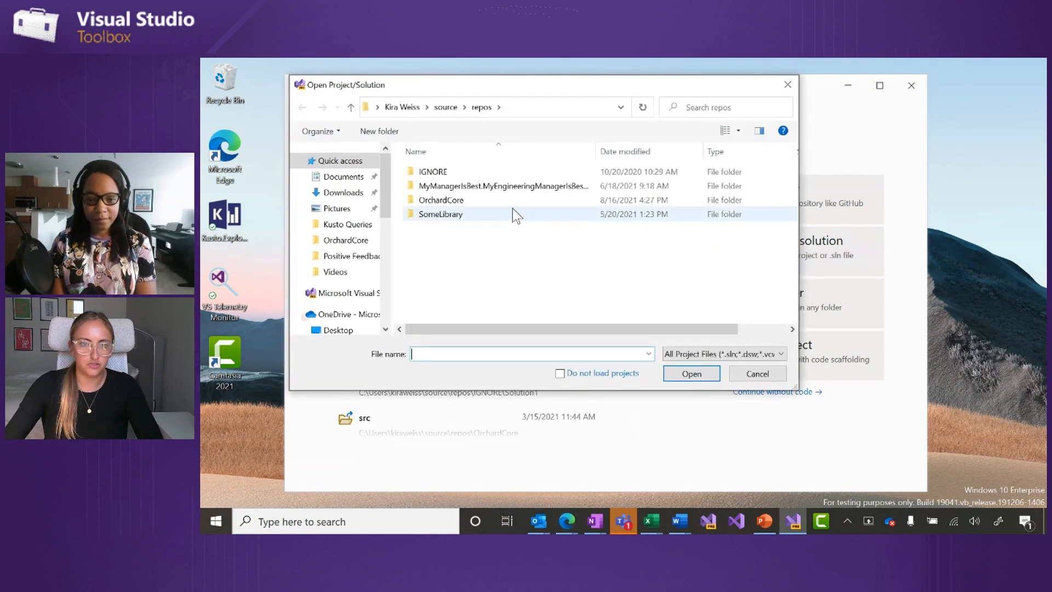
double_click(496, 206)
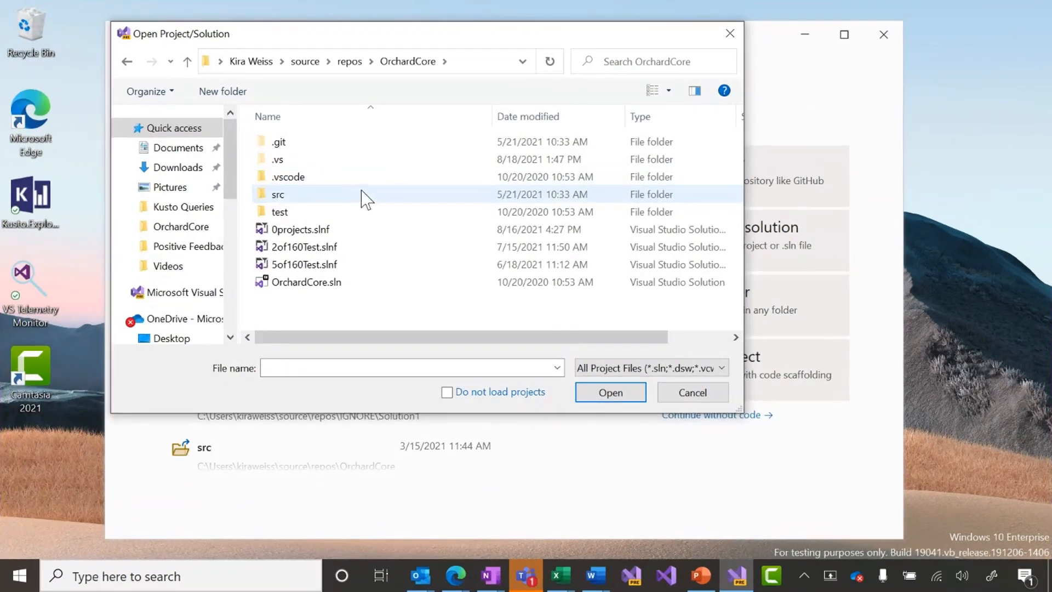
left_click(333, 285)
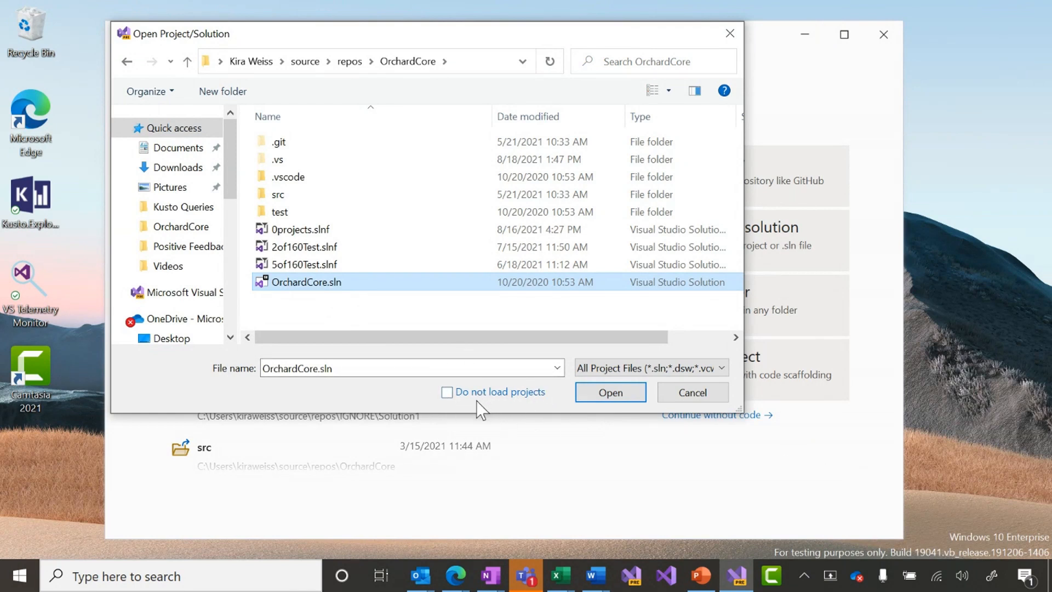
left_click(447, 392)
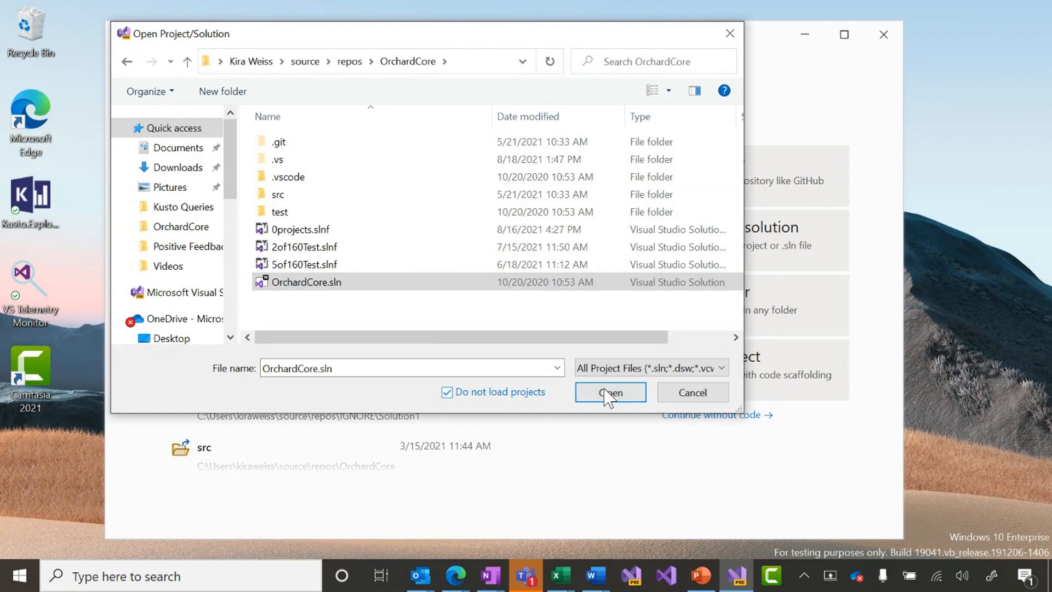
left_click(621, 393)
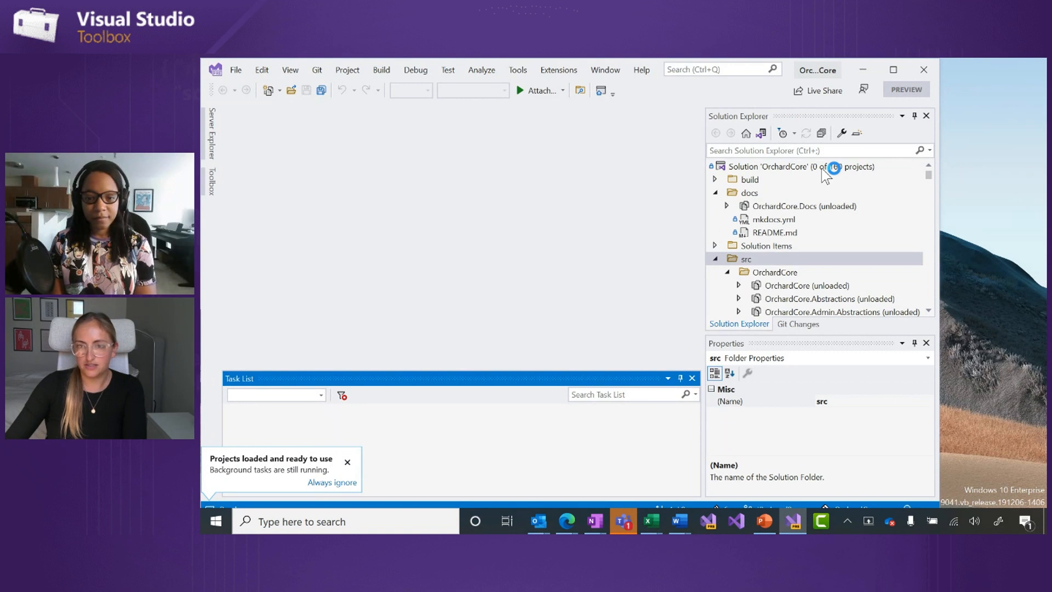
Collapse the whole solution tree, and expand only the src folder and its OrchardCore subfolder.
left_click(821, 133)
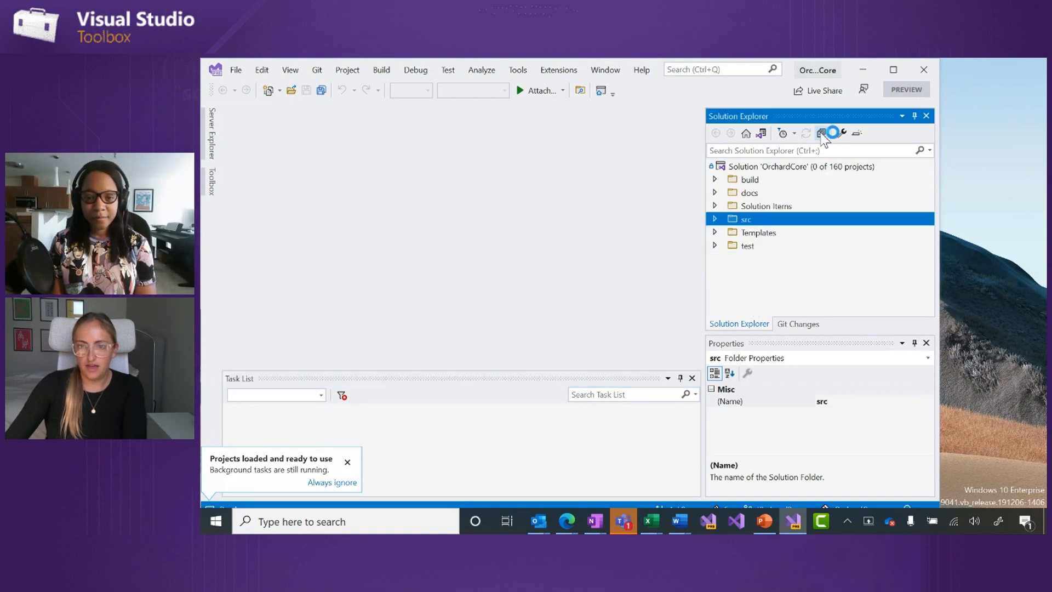
left_click(715, 219)
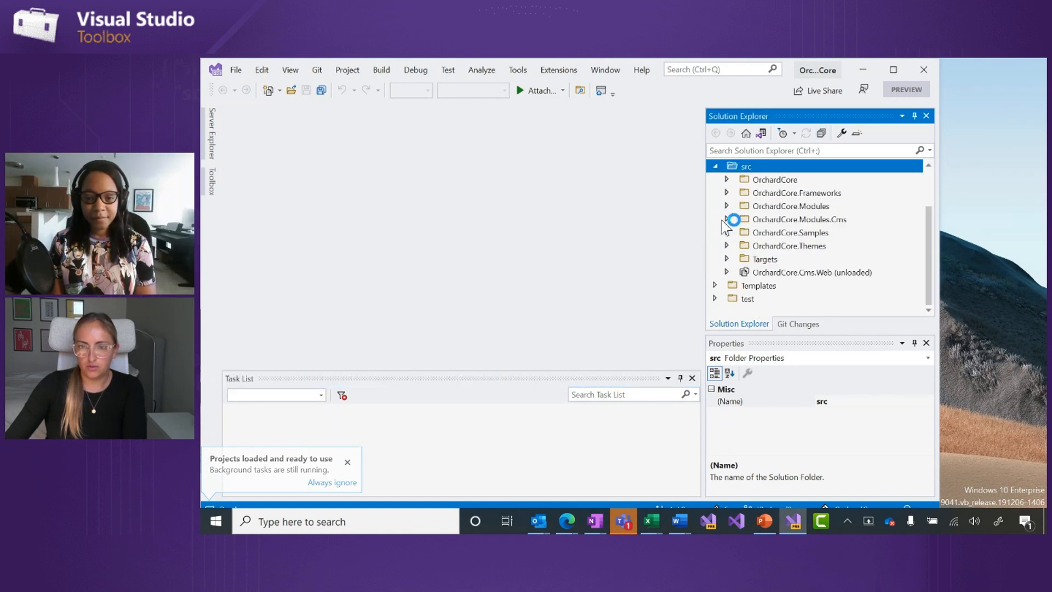
left_click(726, 179)
scroll(773, 233, "up", 1)
scroll(824, 248, "down", 1)
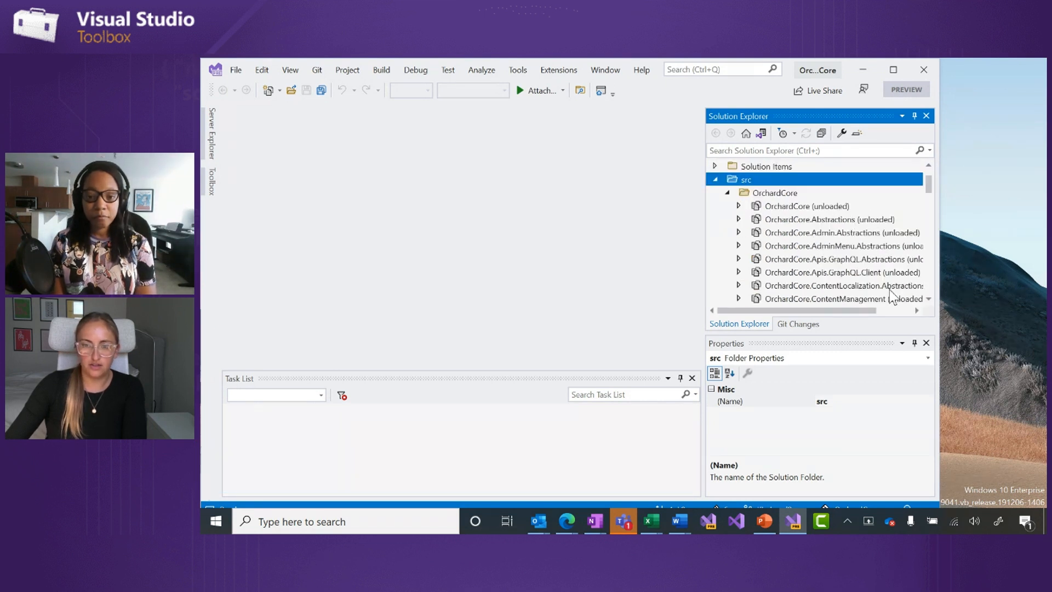
Inspect the contents of the unloaded OrchardCore project node and collapse it again.
left_click(831, 207)
left_click(740, 207)
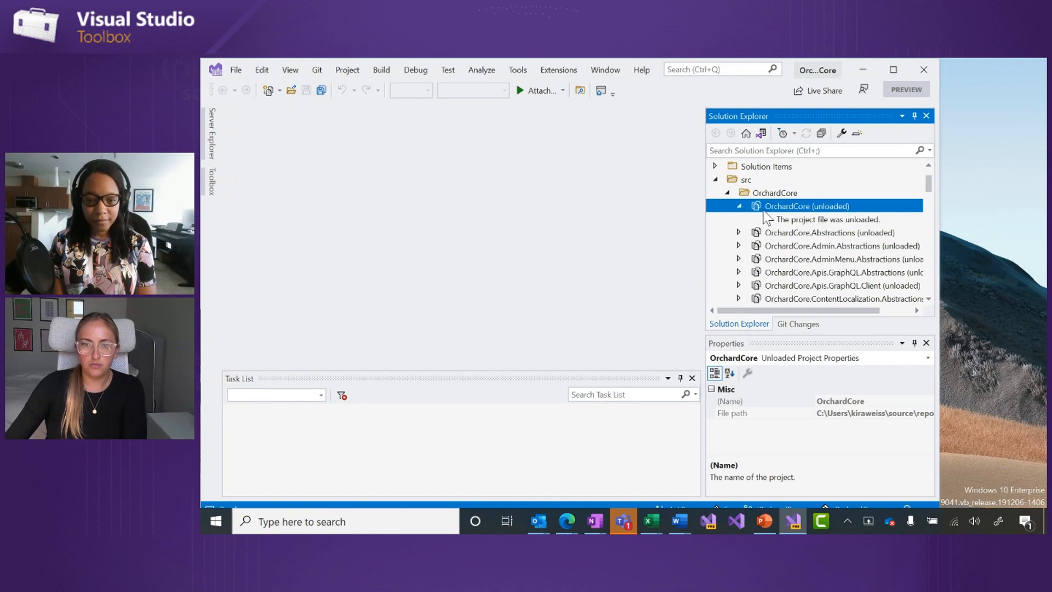
left_click(792, 220)
left_click(791, 207)
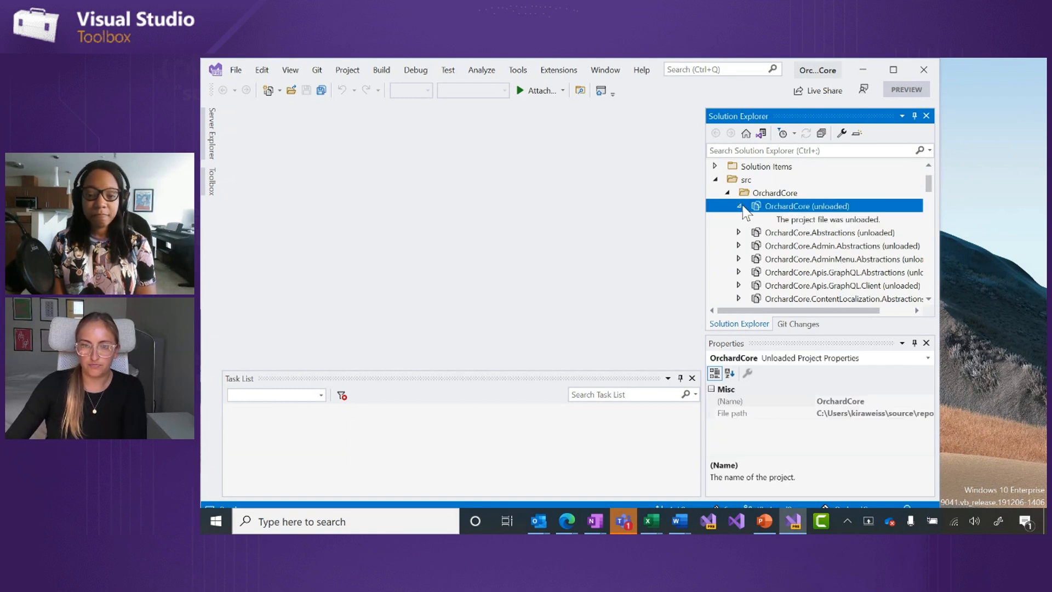
left_click(739, 206)
Reload the projects from OrchardCore.Admin.Abstractions through OrchardCore.Apis.GraphQL.Abstractions together with their dependencies.
left_click(799, 234)
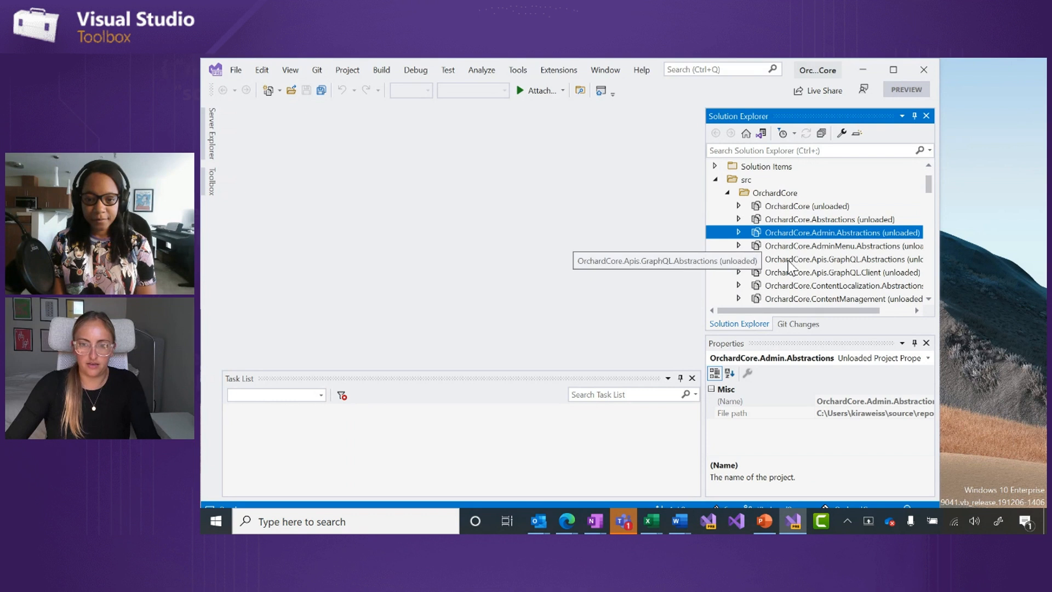
left_click(795, 260, "shift")
right_click(801, 258)
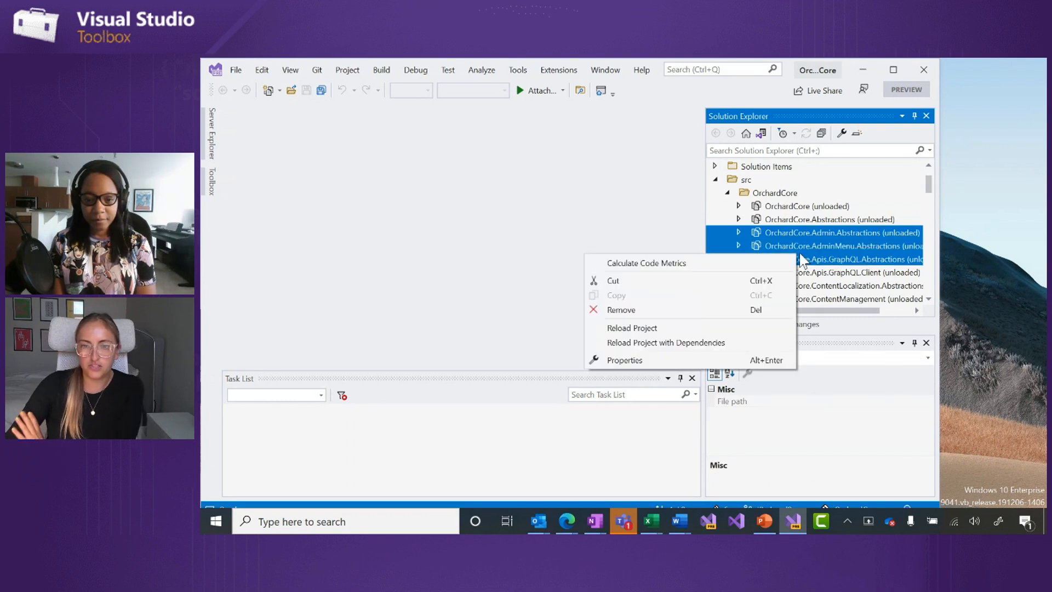
left_click(665, 344)
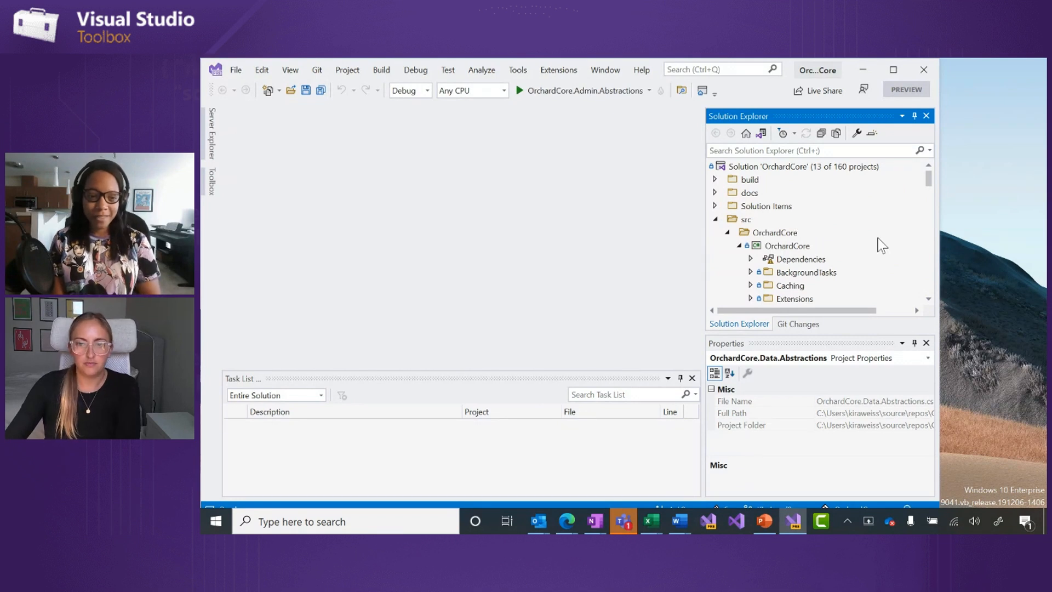
Widen the Visual Studio window slightly and collapse the OrchardCore project node to review which projects are loaded.
left_click_drag(939, 234, 952, 230)
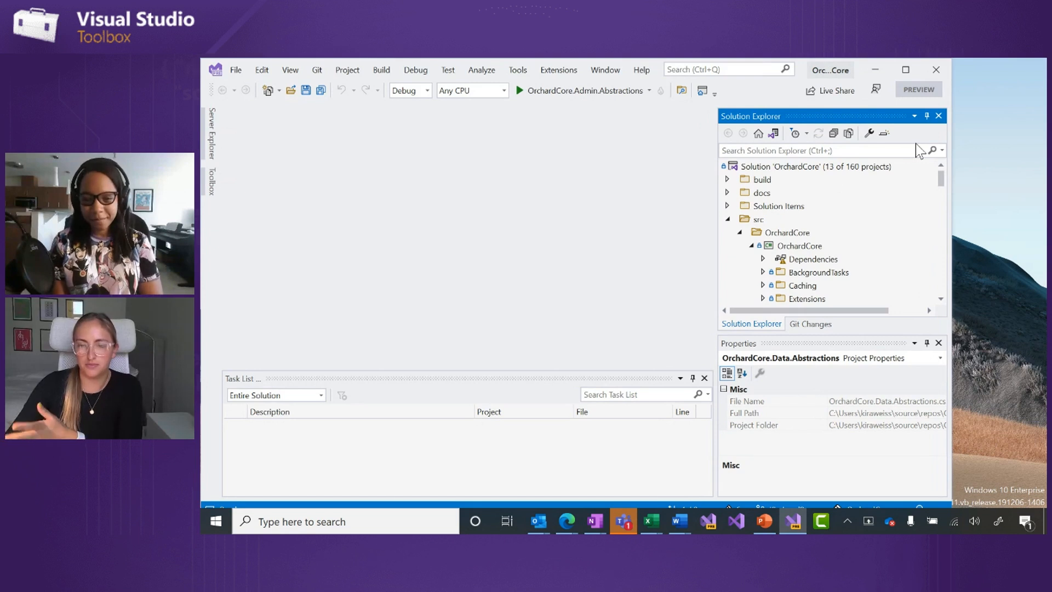
left_click(752, 246)
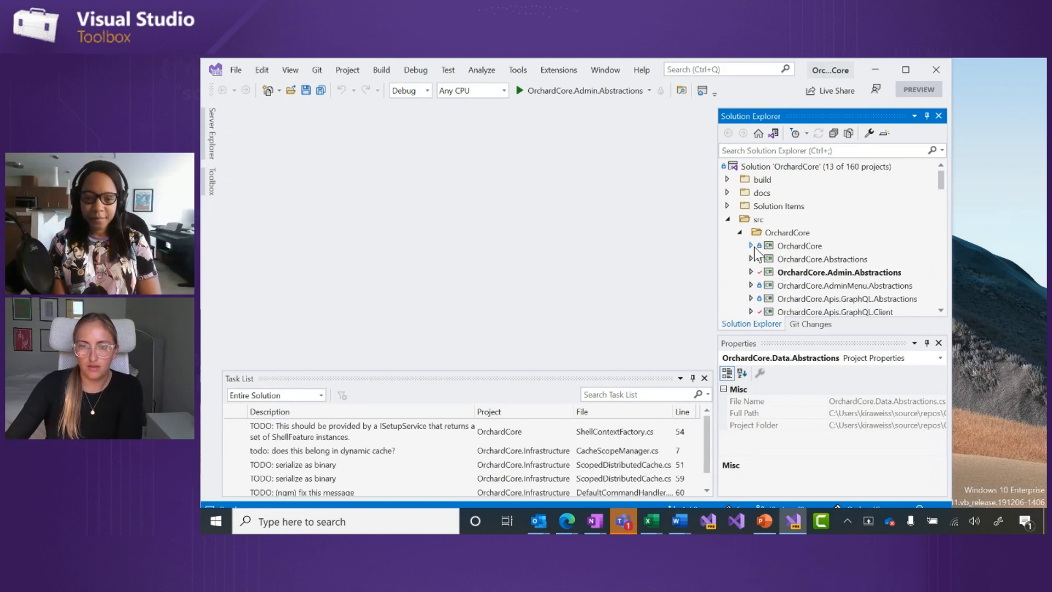
scroll(793, 264, "down", 3)
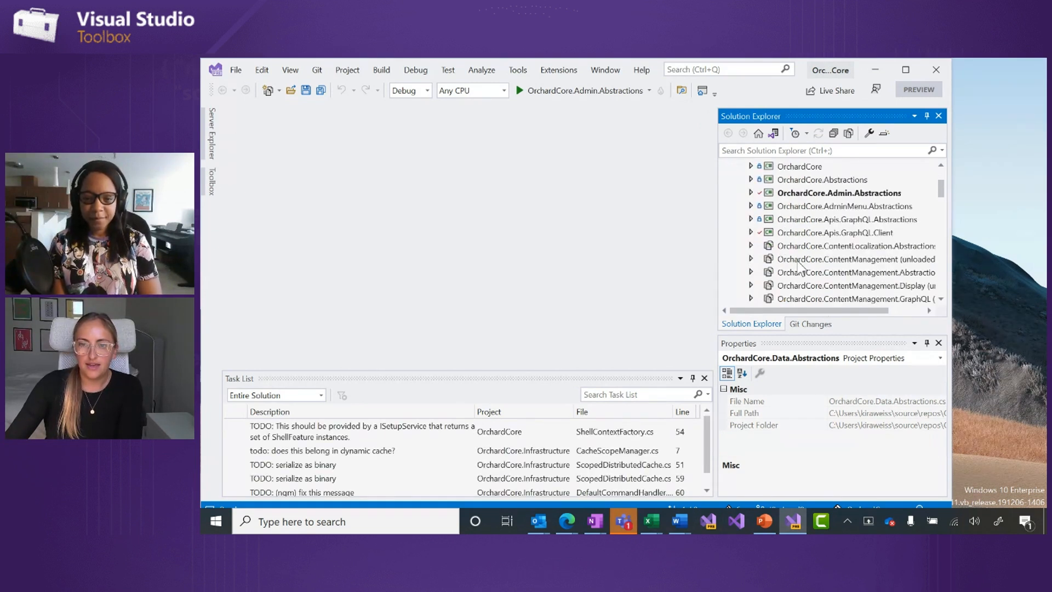
scroll(789, 230, "up", 1)
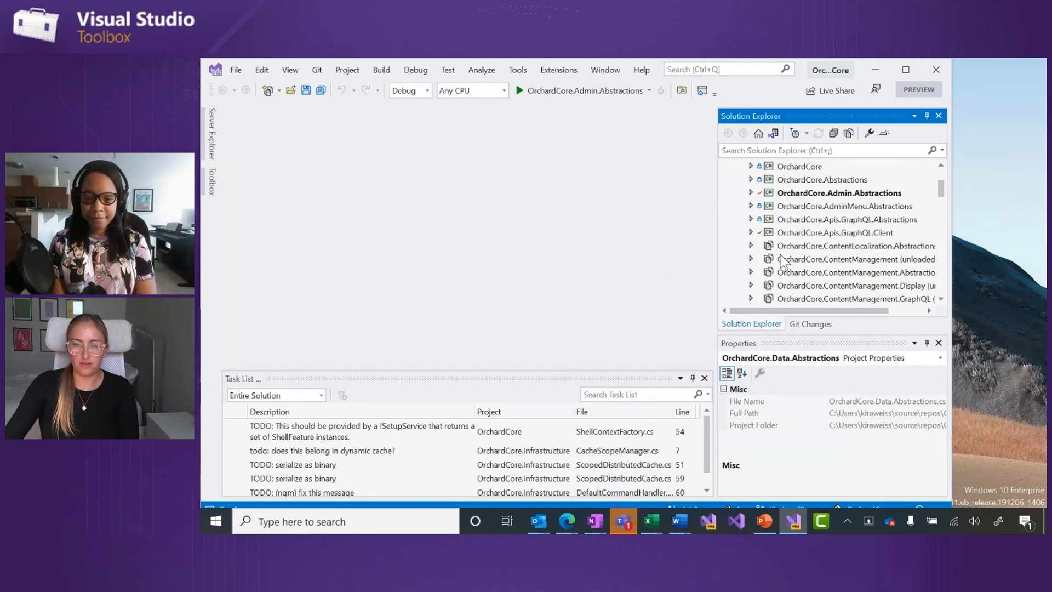
Hide the unloaded projects of the OrchardCore solution and review the remaining project list.
scroll(795, 247, "up", 1)
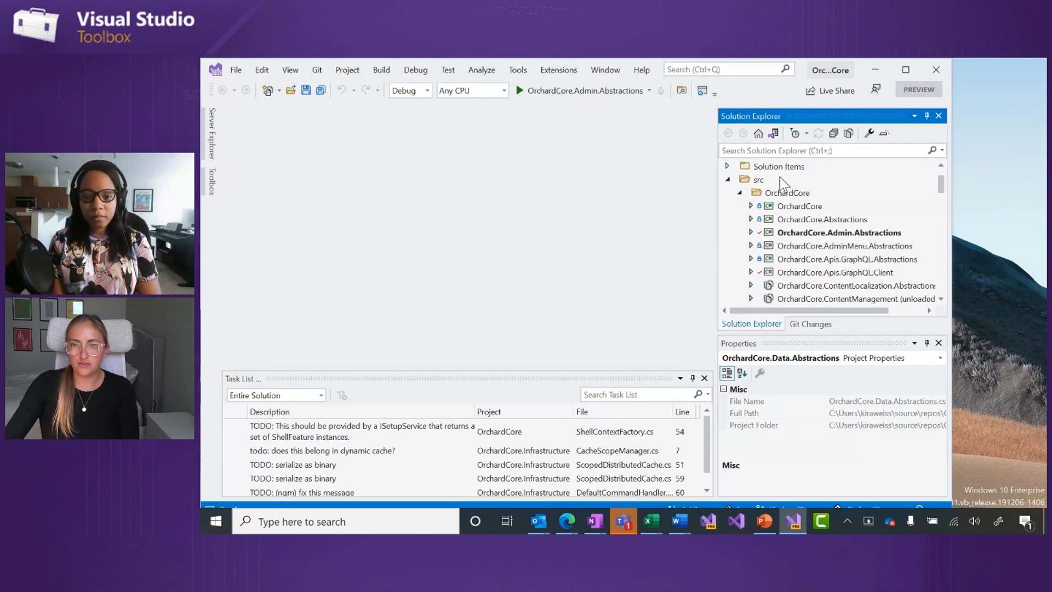
scroll(793, 173, "up", 1)
left_click(805, 165)
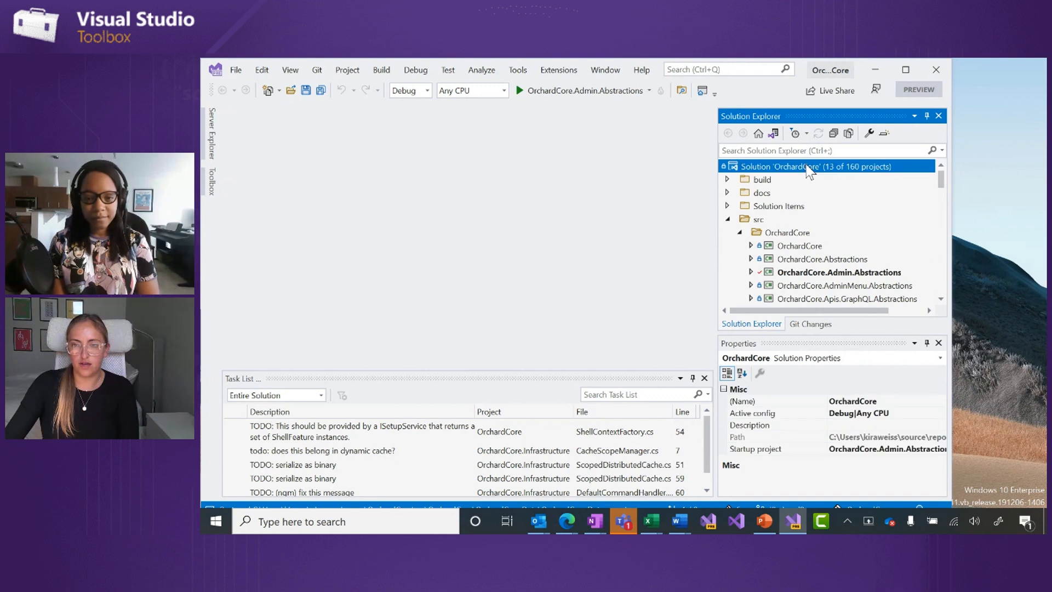
right_click(809, 168)
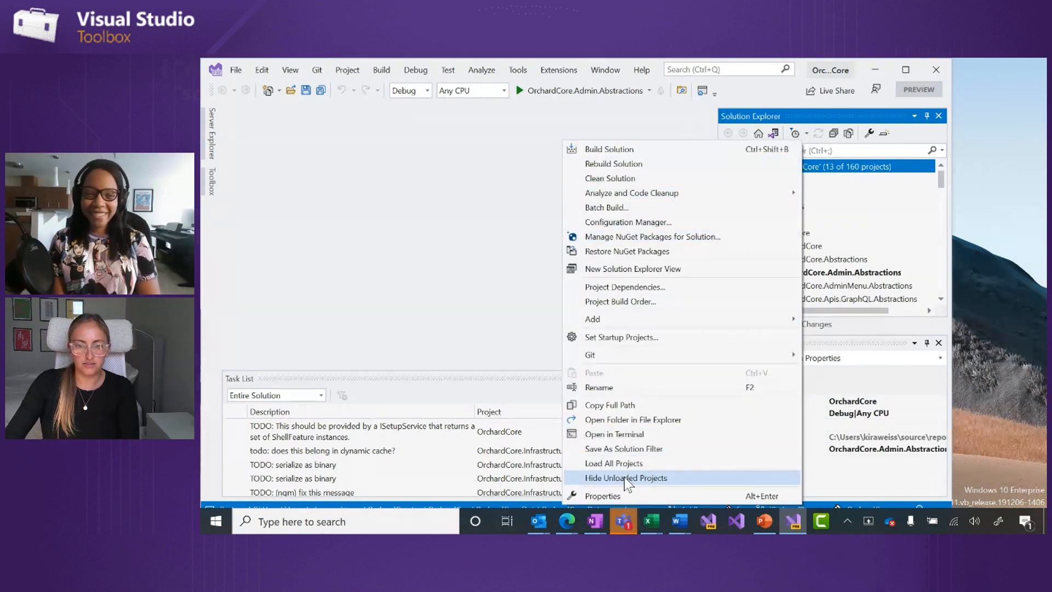
left_click(676, 478)
scroll(880, 241, "down", 3)
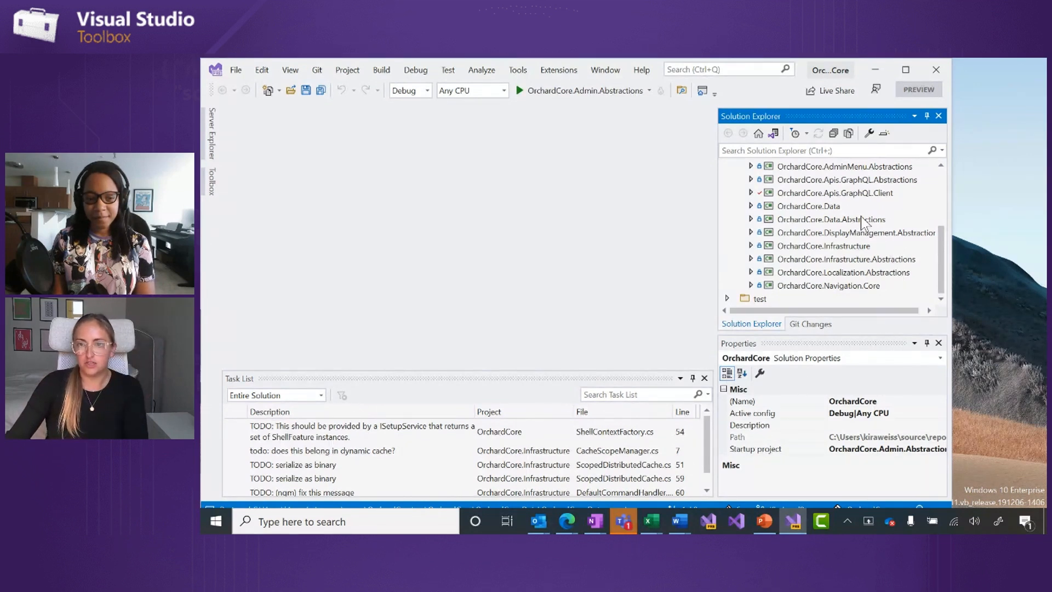
scroll(870, 241, "up", 3)
scroll(866, 230, "down", 2)
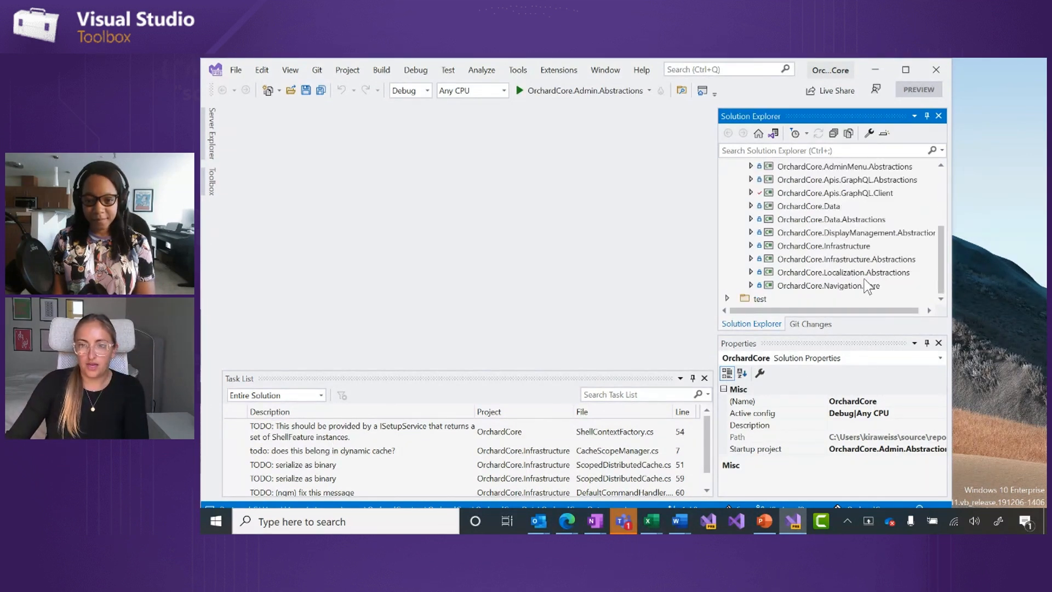
scroll(834, 254, "up", 1)
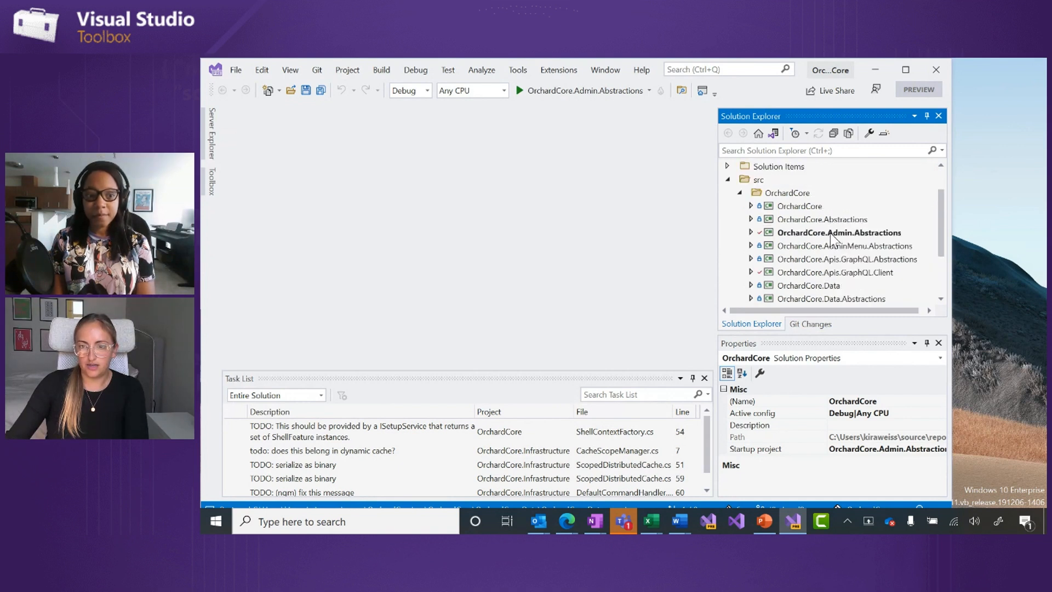
Show the unloaded projects of the OrchardCore solution again and look through the full tree.
scroll(831, 232, "up", 1)
right_click(828, 170)
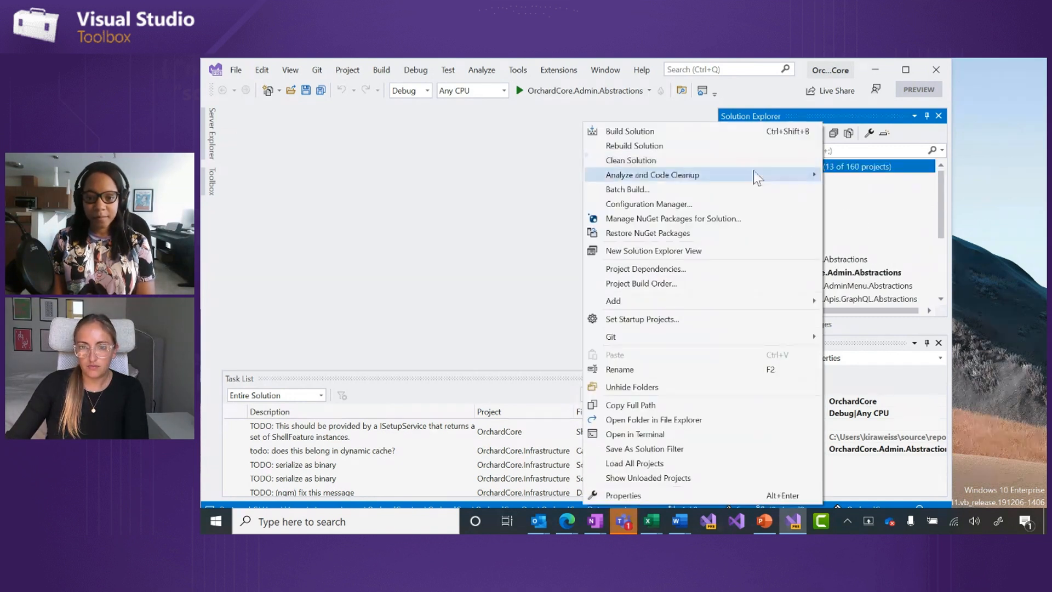
left_click(669, 478)
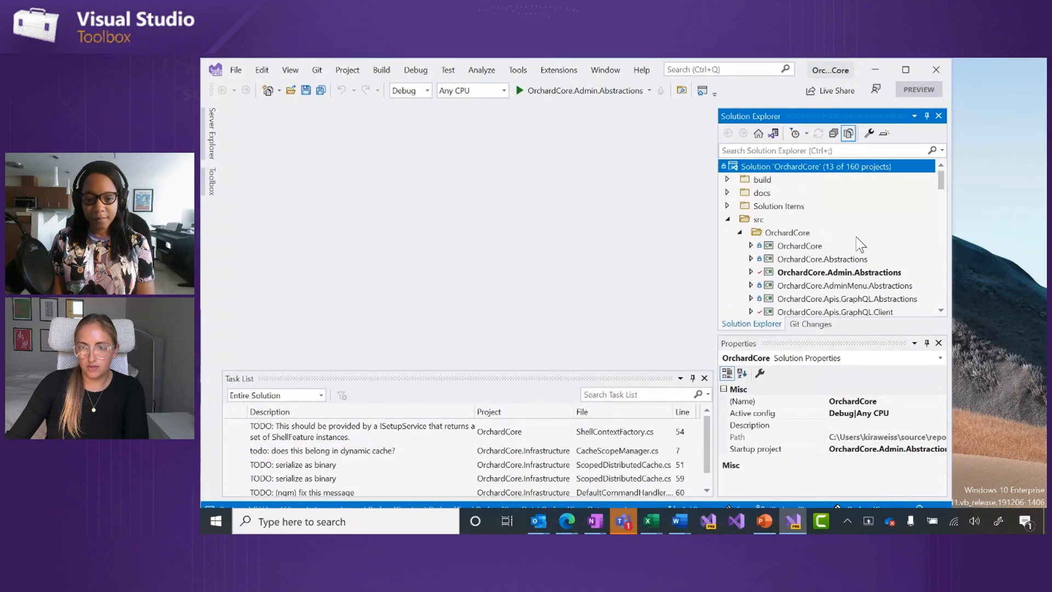
scroll(857, 244, "down", 8)
scroll(856, 240, "up", 10)
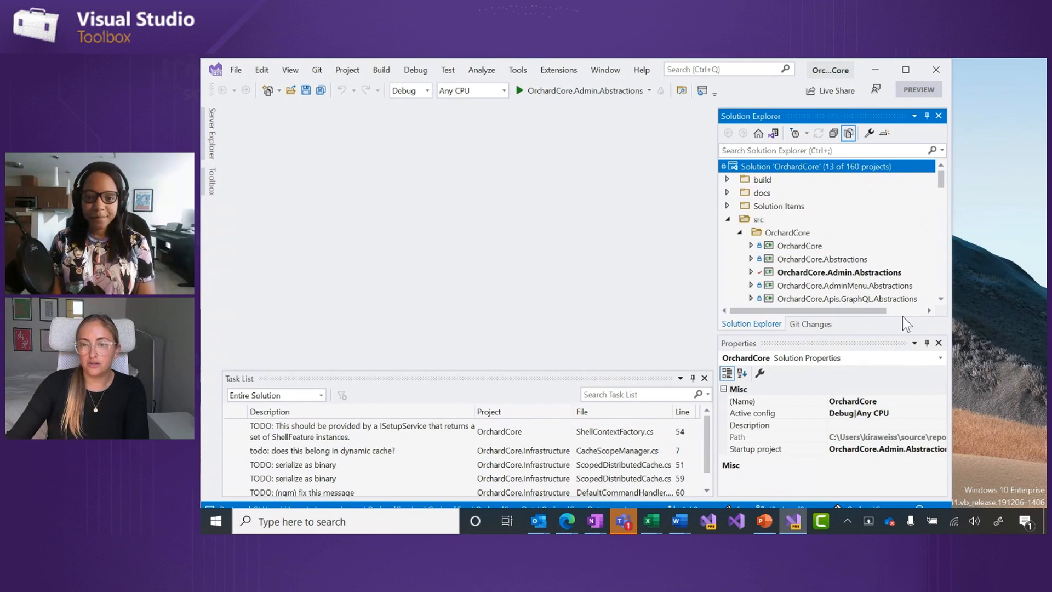
Reload the unloaded OrchardCore.ContentManagement.Display project.
scroll(825, 241, "down", 5)
right_click(820, 207)
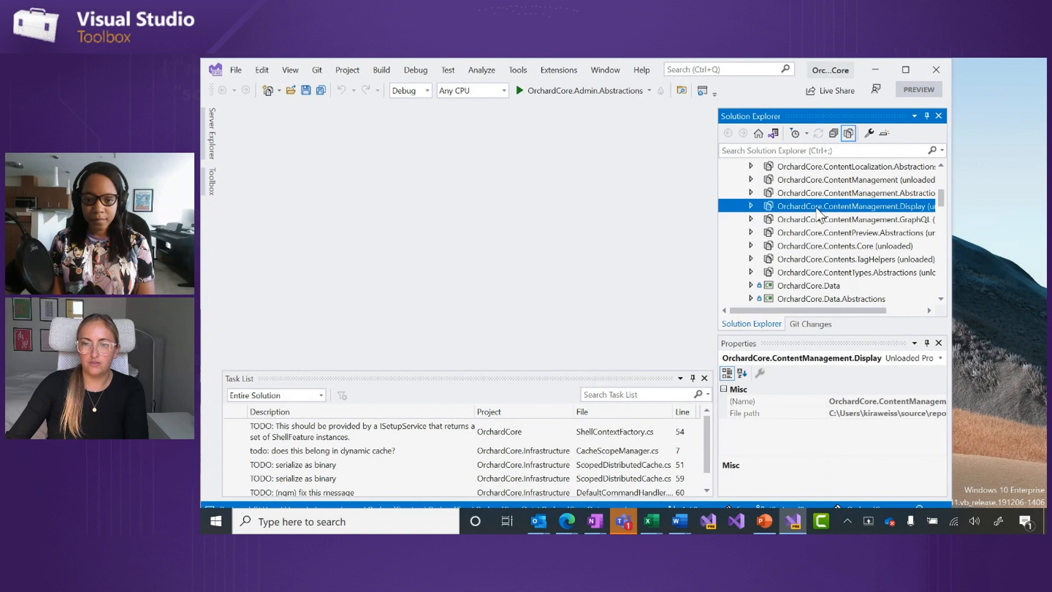
left_click(709, 218)
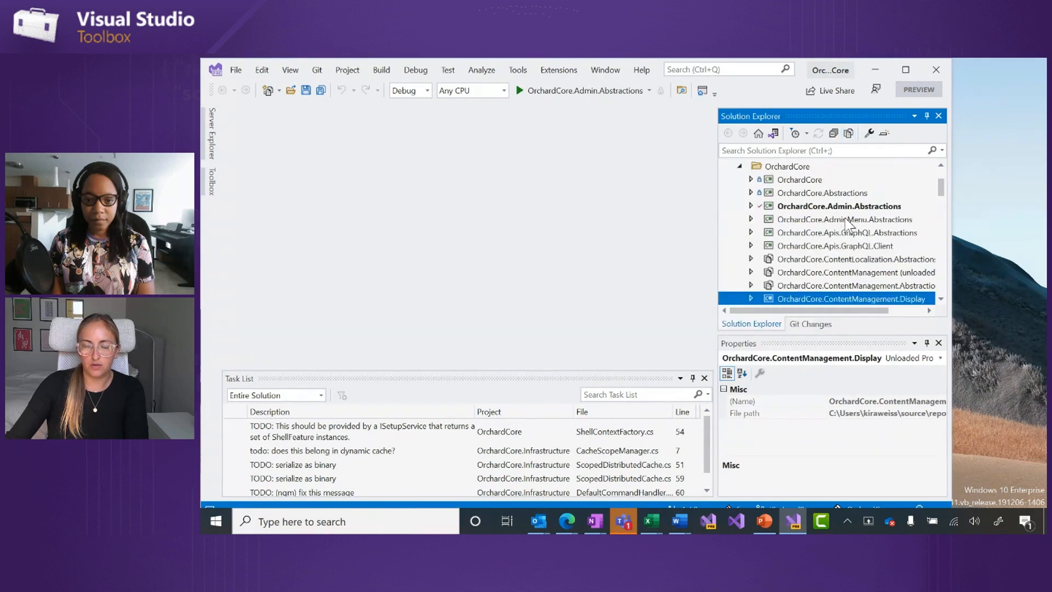
Save the OrchardCore solution's current set of loaded projects as a solution filter named LeslieTest in the OrchardCore folder.
scroll(846, 176, "up", 2)
left_click(847, 167)
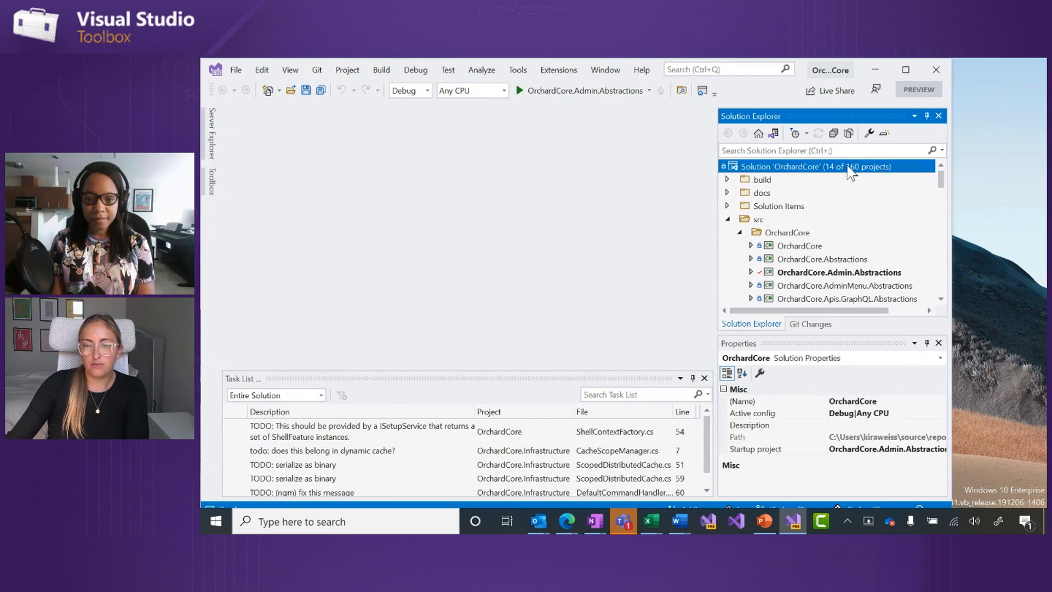
right_click(850, 172)
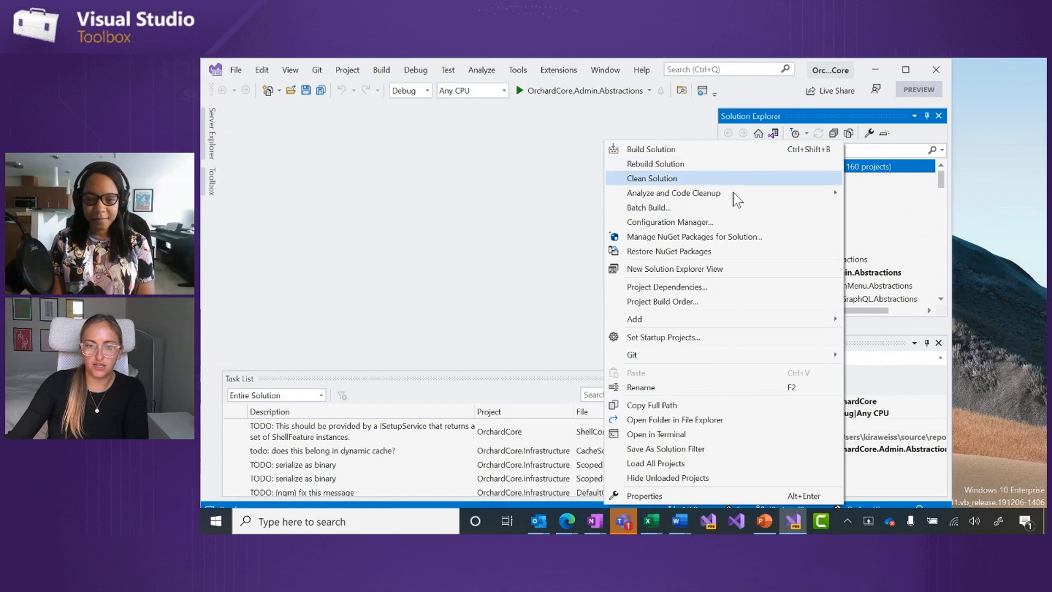
left_click(743, 449)
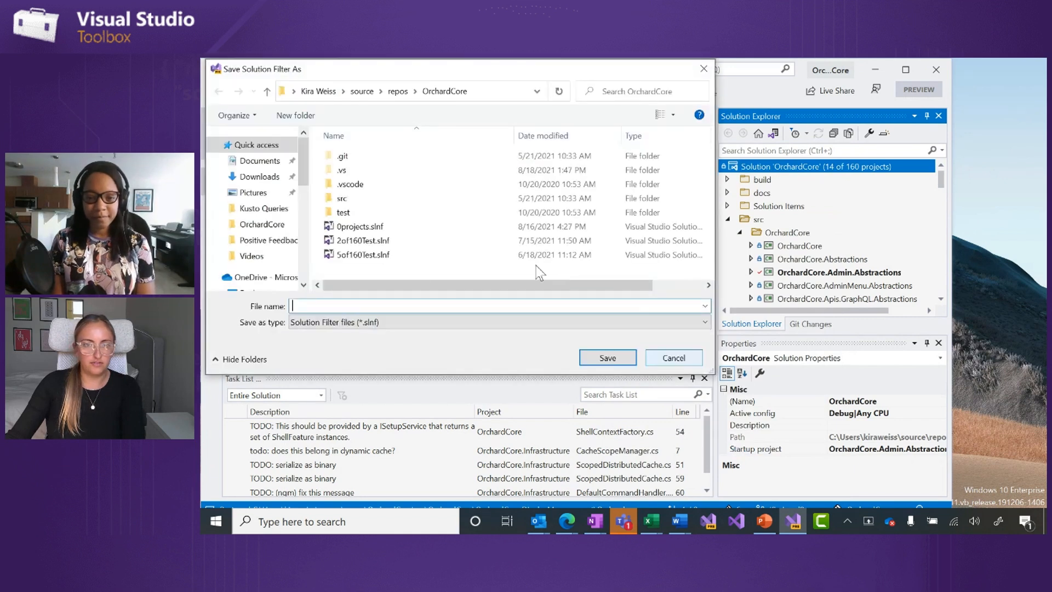
type("L")
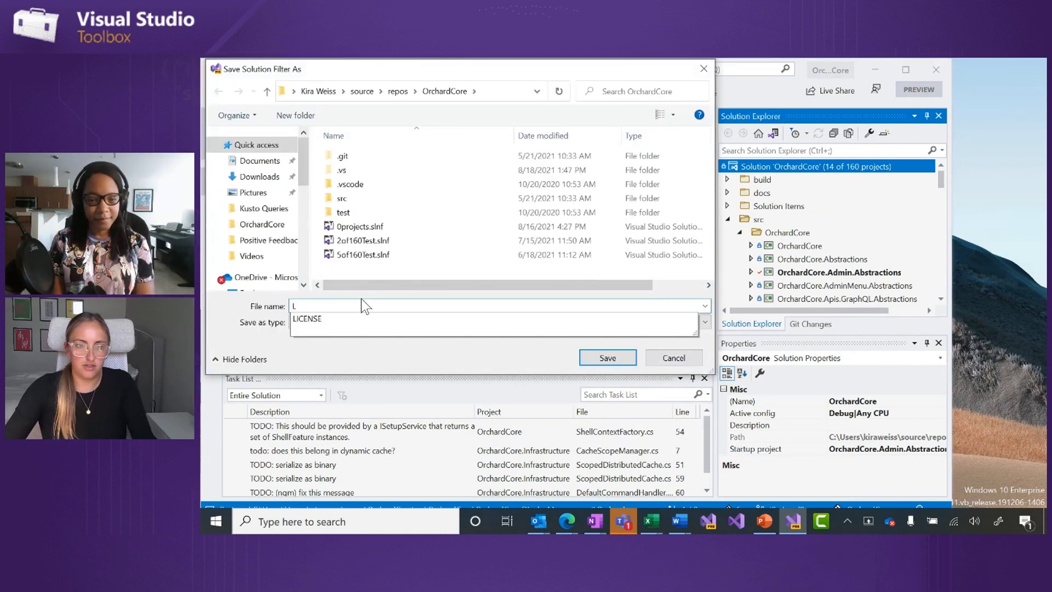
type("eslieTest")
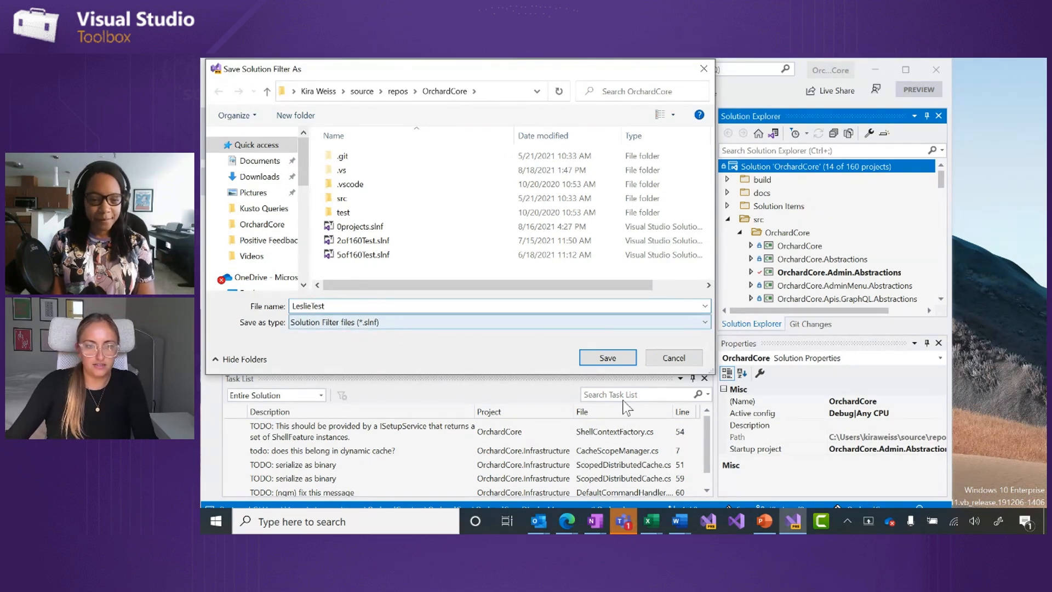
left_click(608, 358)
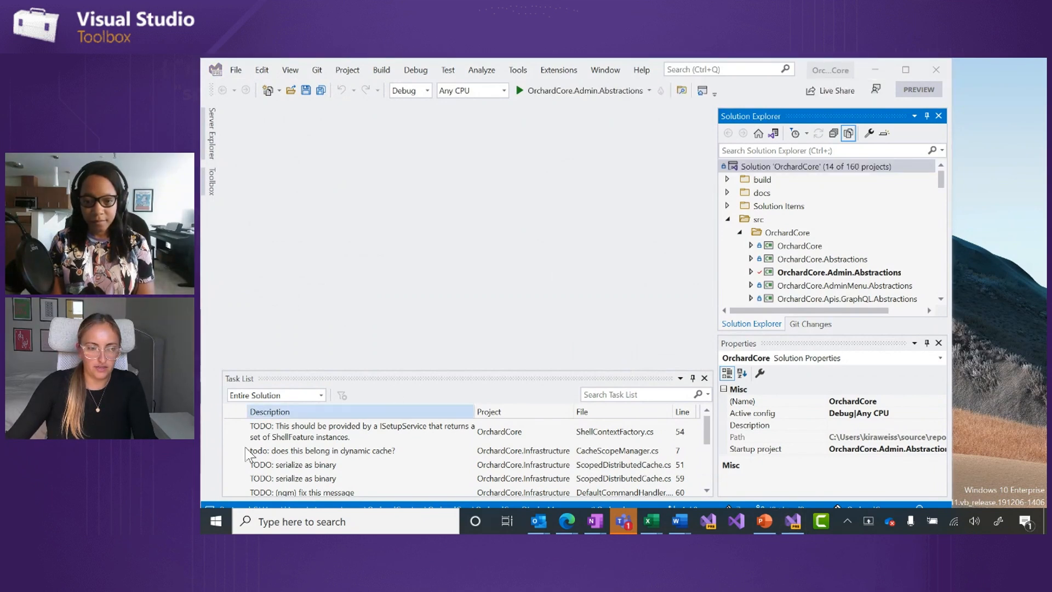
Switch to File Explorer and go to the OrchardCore repository folder.
left_click(215, 521)
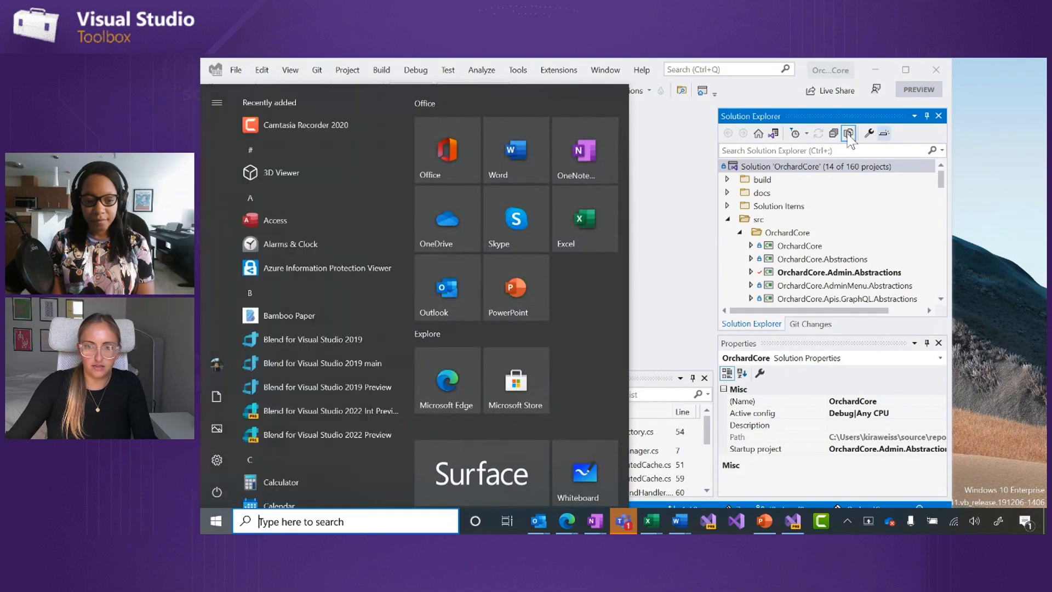
left_click(675, 143)
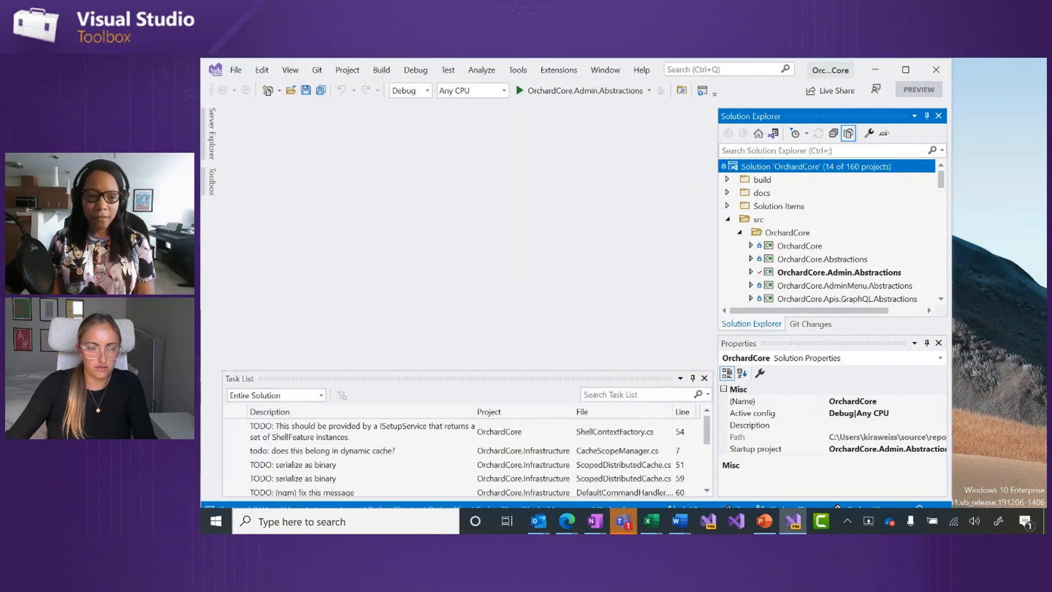
left_click(206, 520)
mouse_move(219, 479)
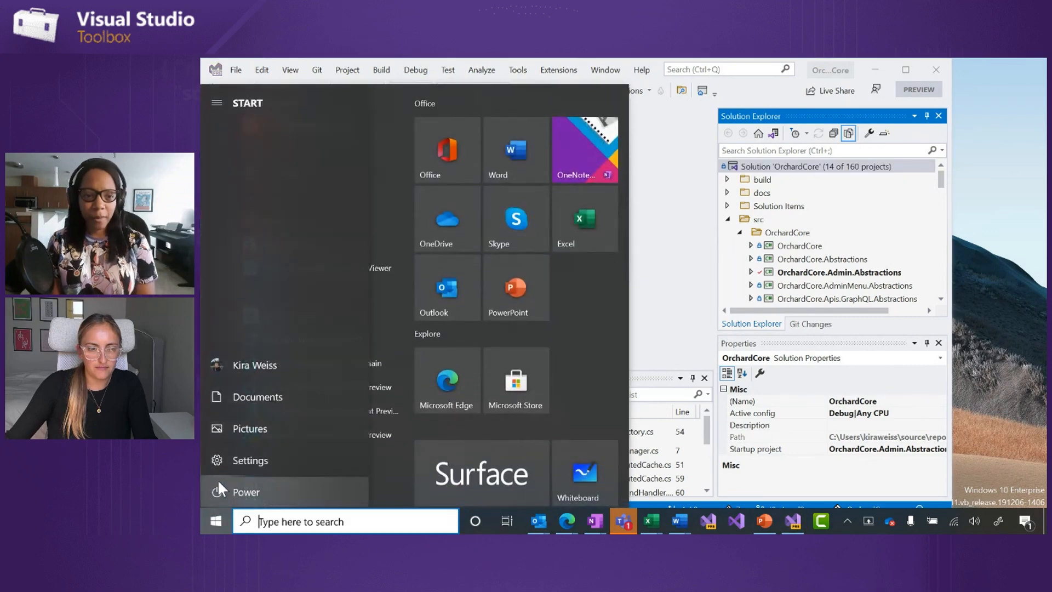
left_click(234, 403)
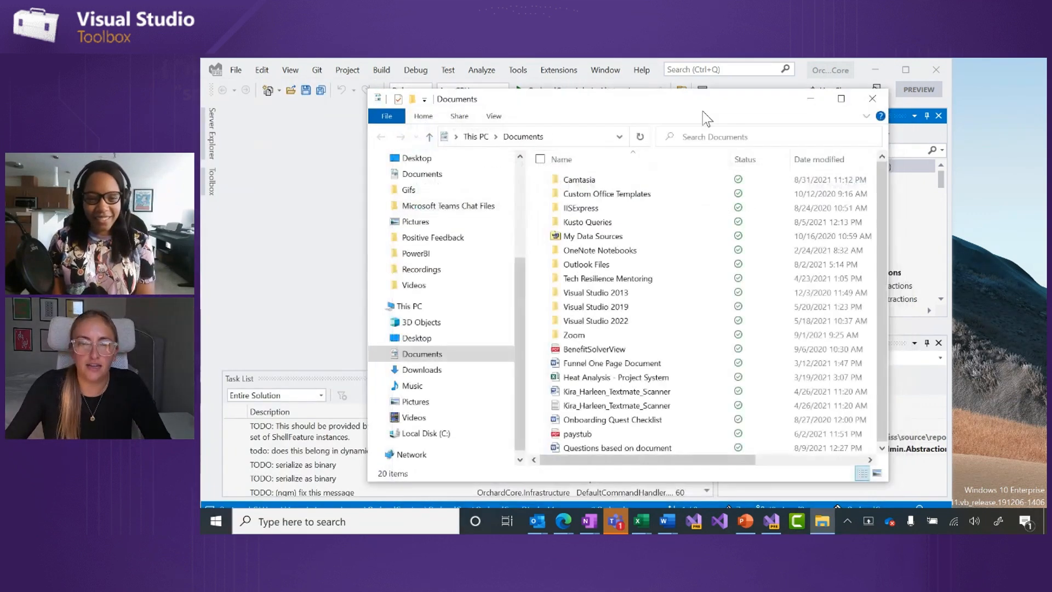
left_click(433, 282)
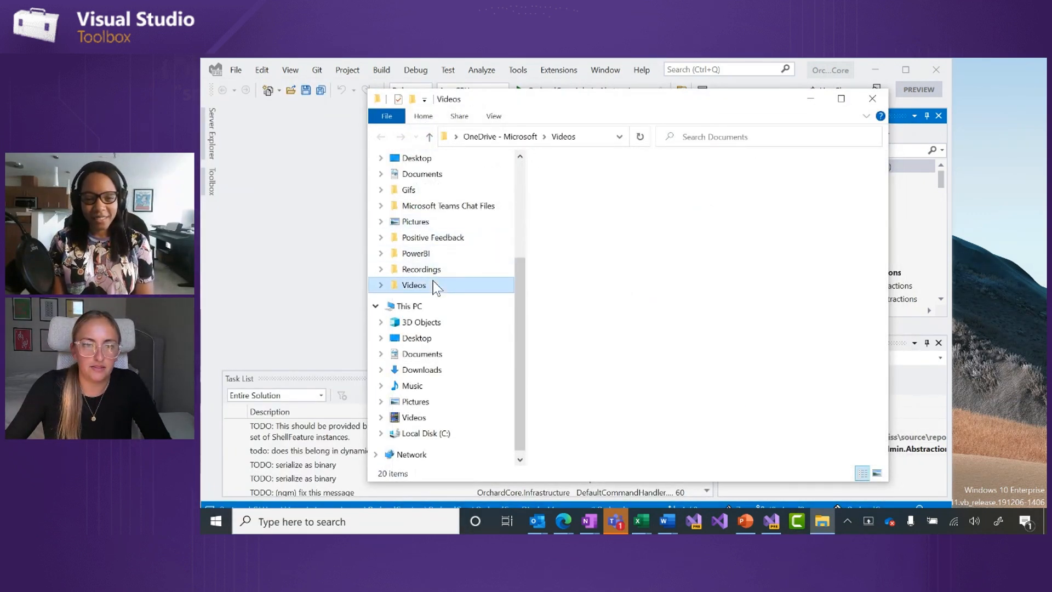
scroll(437, 214, "up", 1)
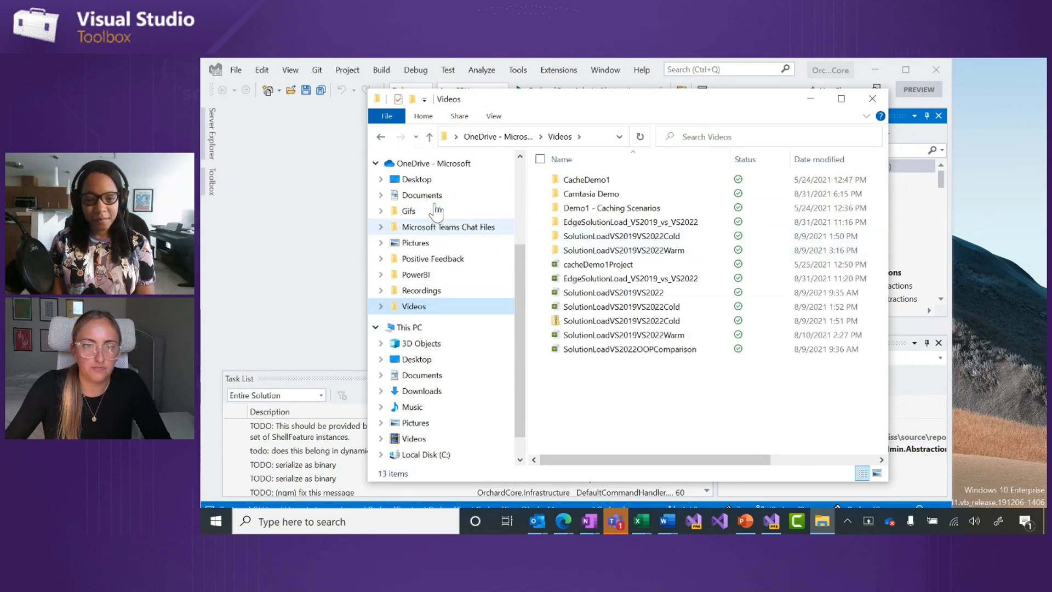
scroll(437, 211, "up", 2)
scroll(460, 192, "up", 1)
left_click(439, 189)
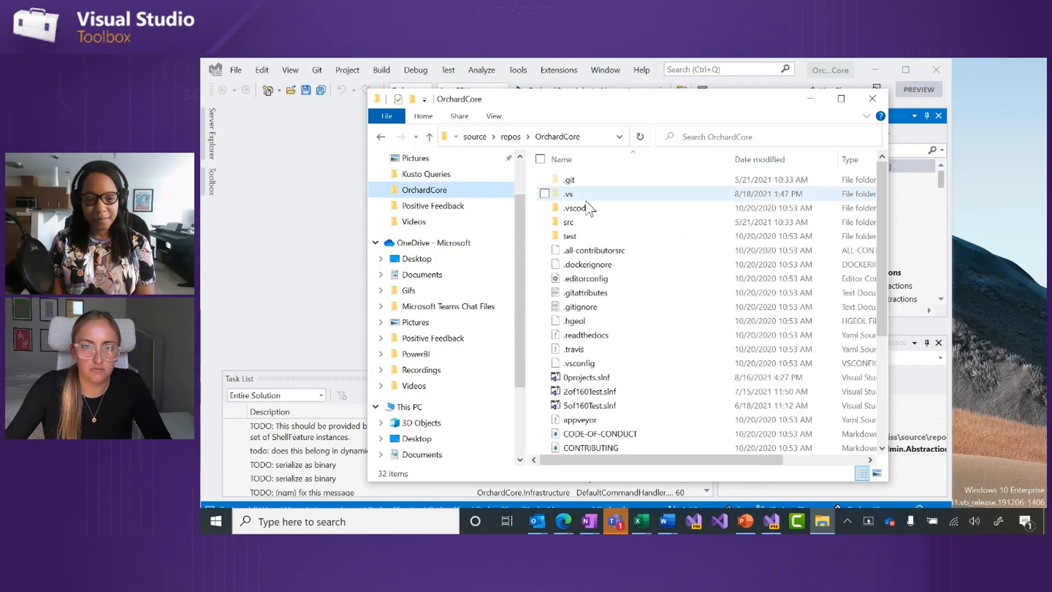
Open the 0projects.slnf solution filter in Notepad to inspect its contents.
scroll(581, 377, "down", 1)
left_click(597, 348)
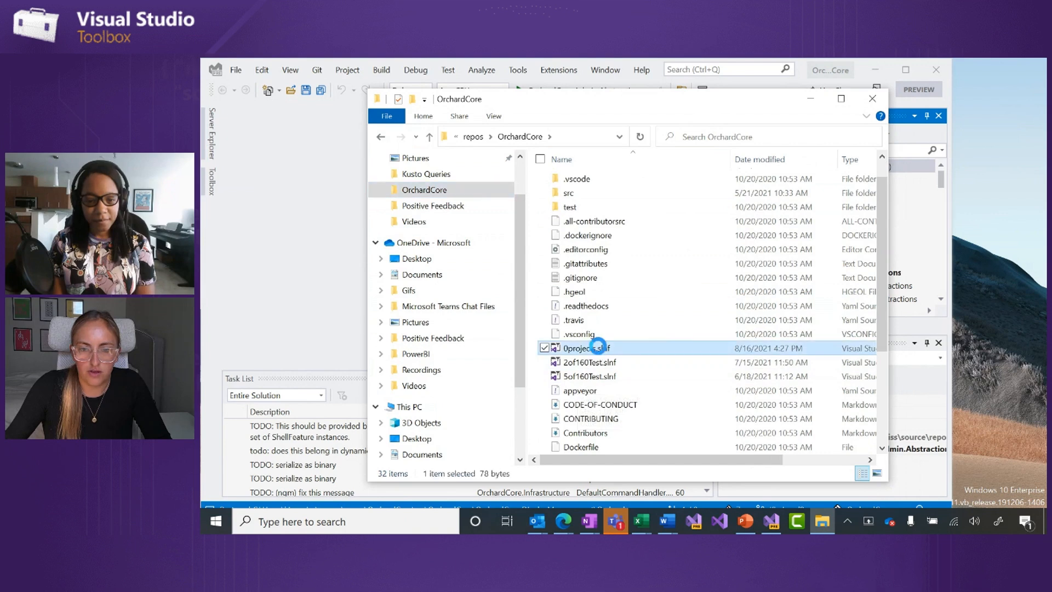
right_click(603, 350)
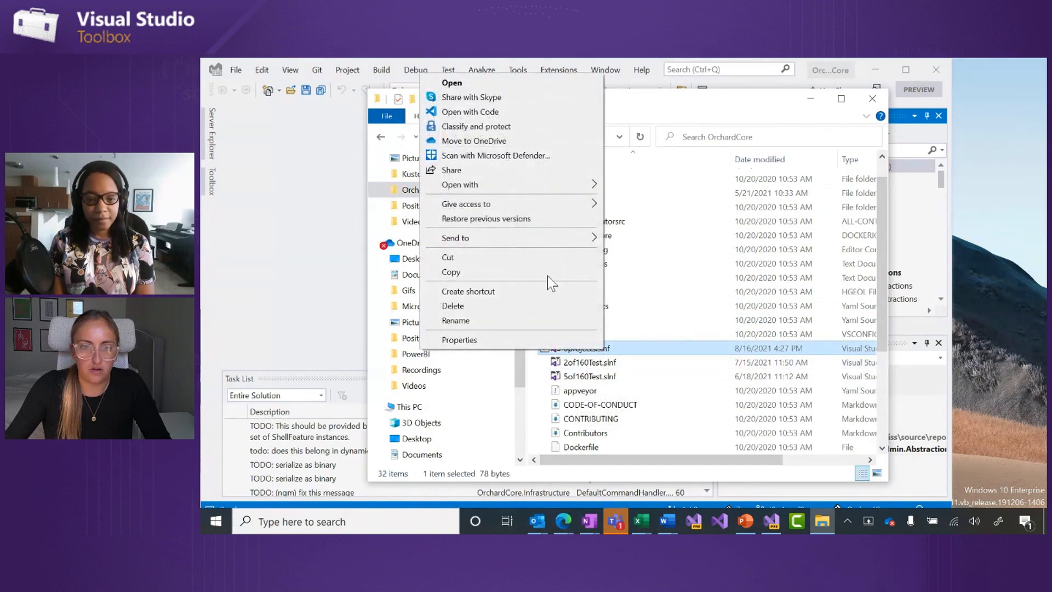
mouse_move(591, 187)
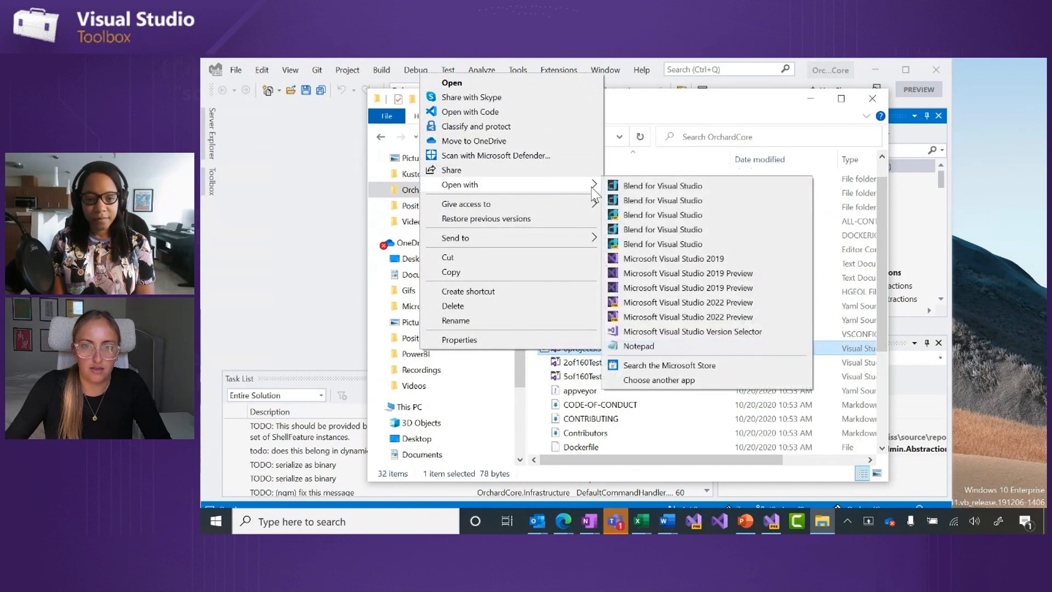
left_click(647, 347)
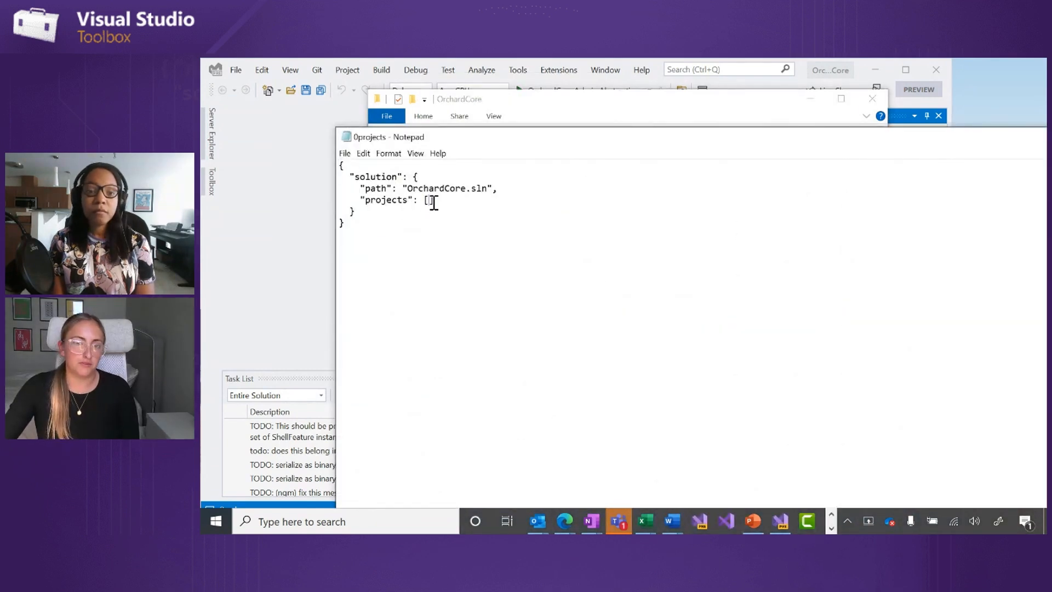
Insert a line break in the empty projects list of 0projects.slnf and close the file without saving.
key("Return")
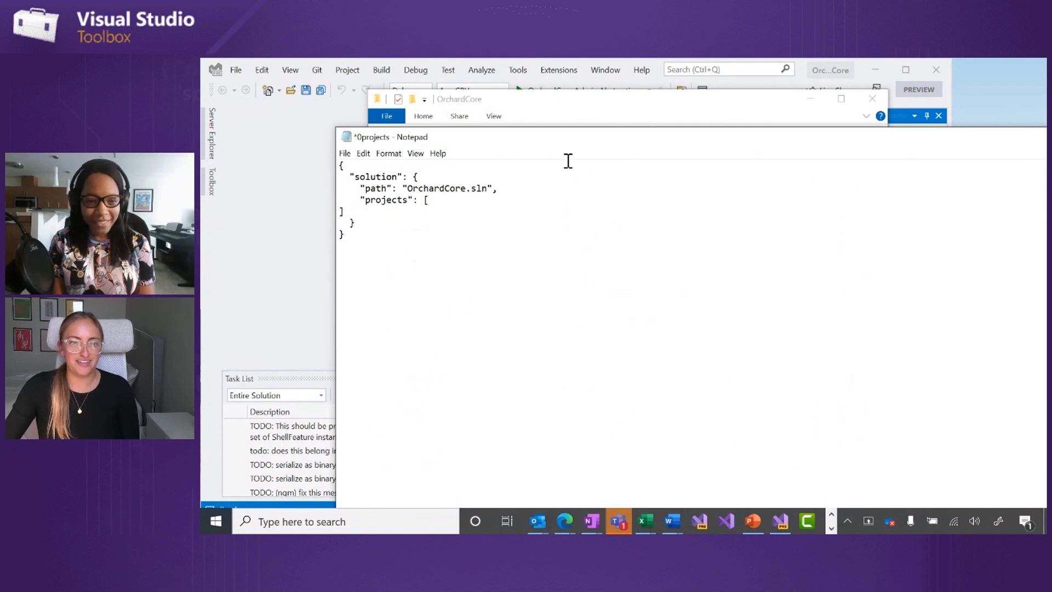
left_click_drag(613, 144, 406, 147)
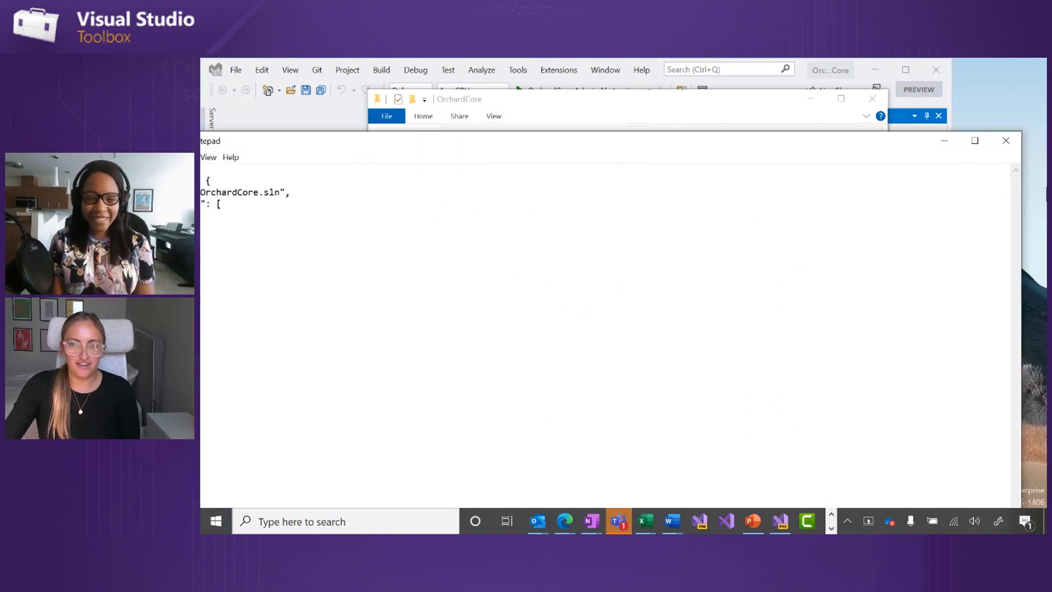
left_click(1008, 143)
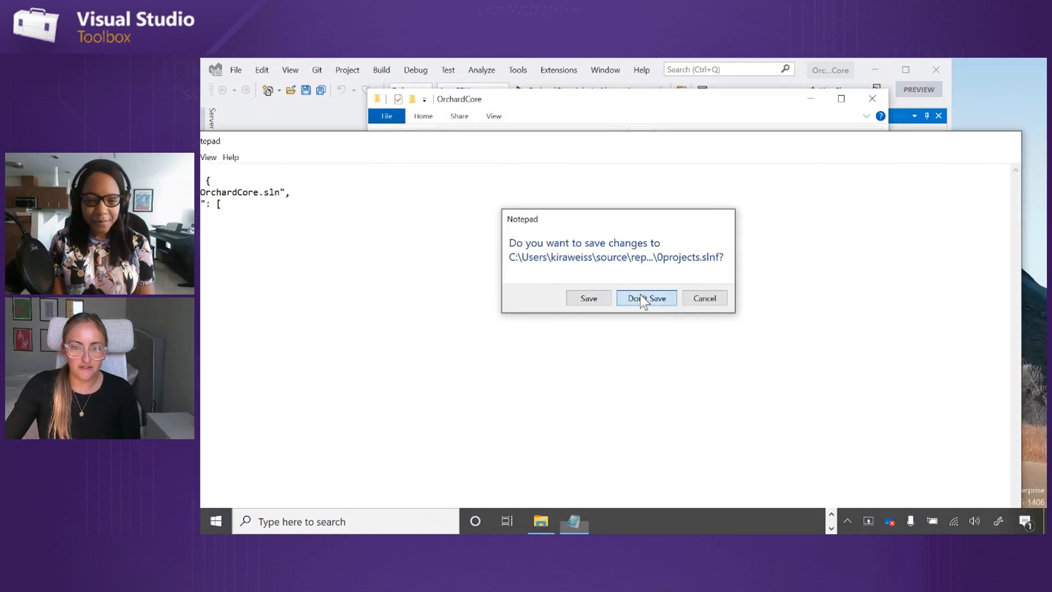
left_click(644, 298)
Open the 5of160Test.slnf solution filter in Notepad and place its window so the whole project list is readable.
left_click(612, 378)
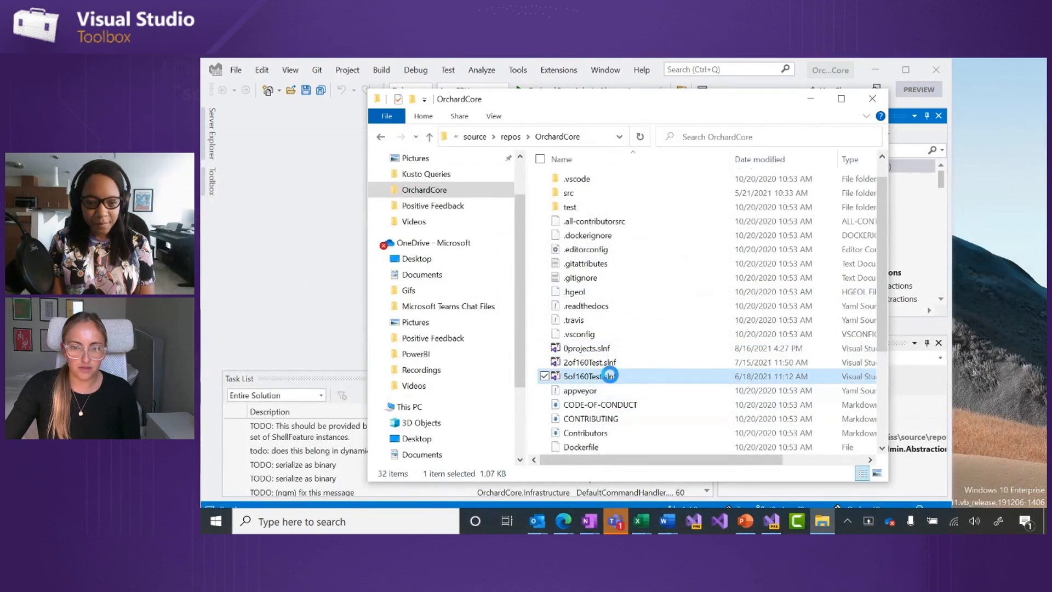
right_click(612, 378)
mouse_move(525, 214)
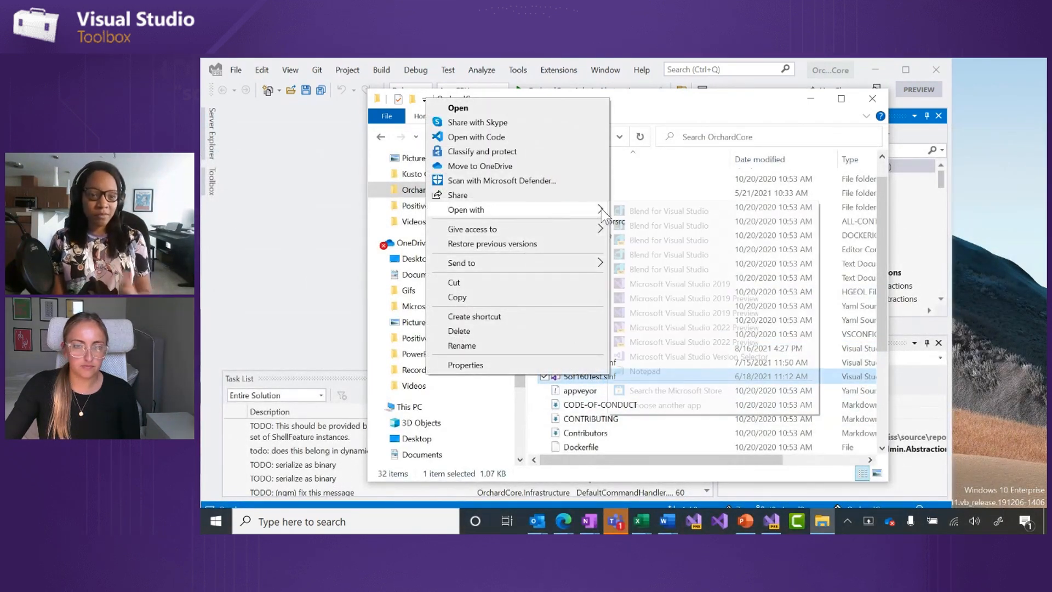
left_click(645, 371)
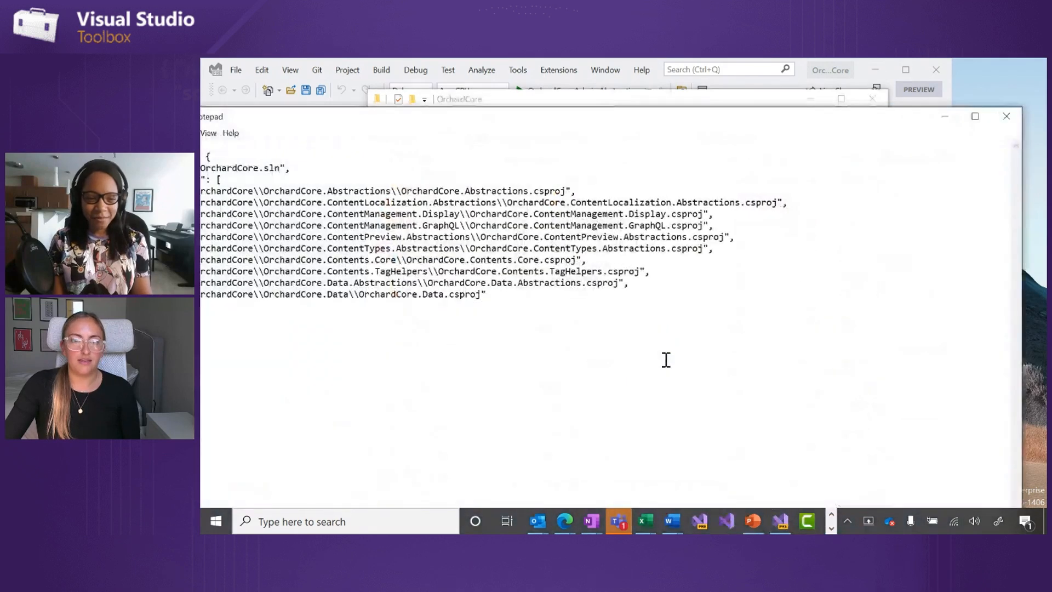
left_click_drag(1022, 169, 808, 169)
left_click_drag(680, 118, 892, 70)
Remove the OrchardCore.Data.csproj entry and the comma before it from 5of160Test.slnf, save it, and close Notepad and File Explorer.
left_click_drag(699, 246, 380, 245)
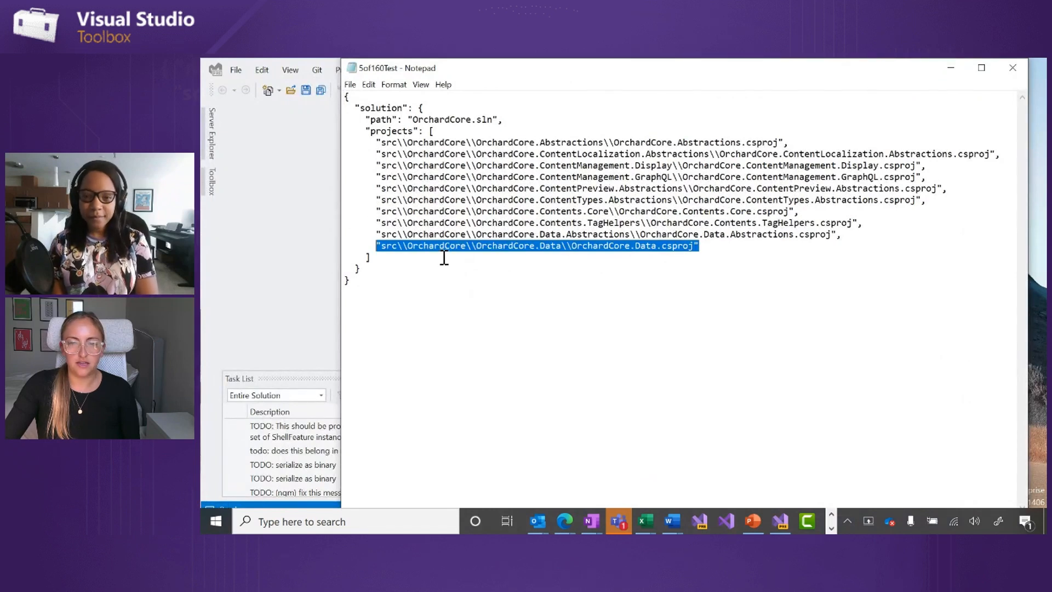
key("Delete")
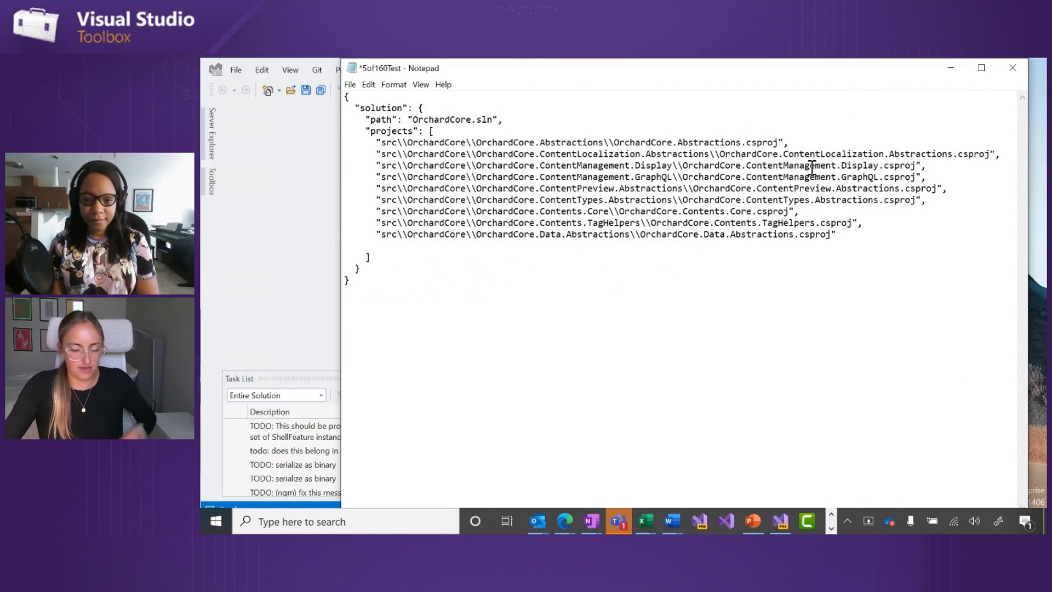
key("ctrl+s")
left_click(1012, 69)
left_click(873, 97)
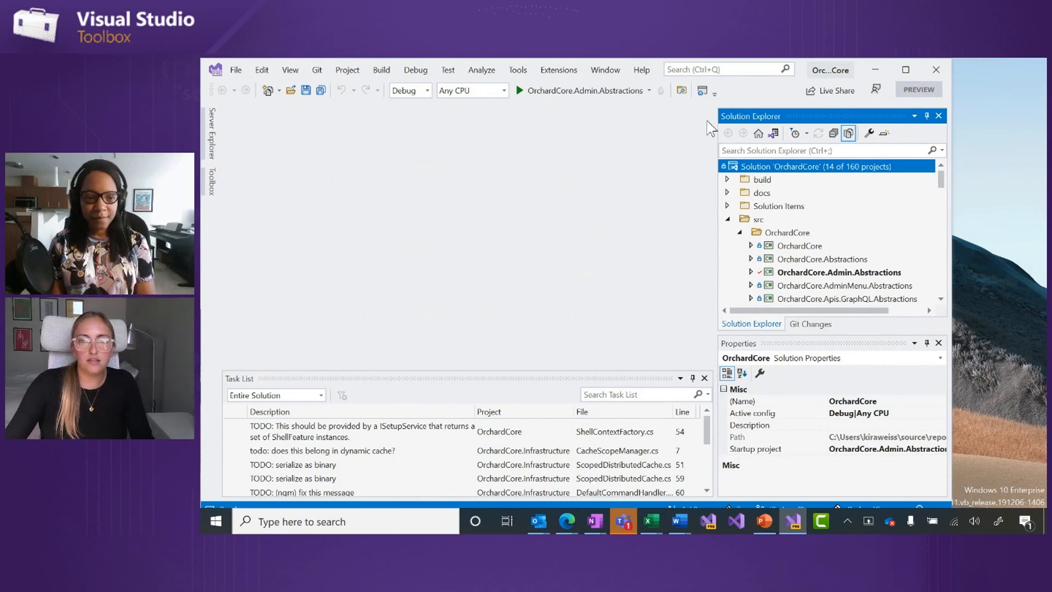
Switch Solution Explorer to its list of available views and examine the folder view, solution filters and OrchardCore.sln.
left_click(774, 134)
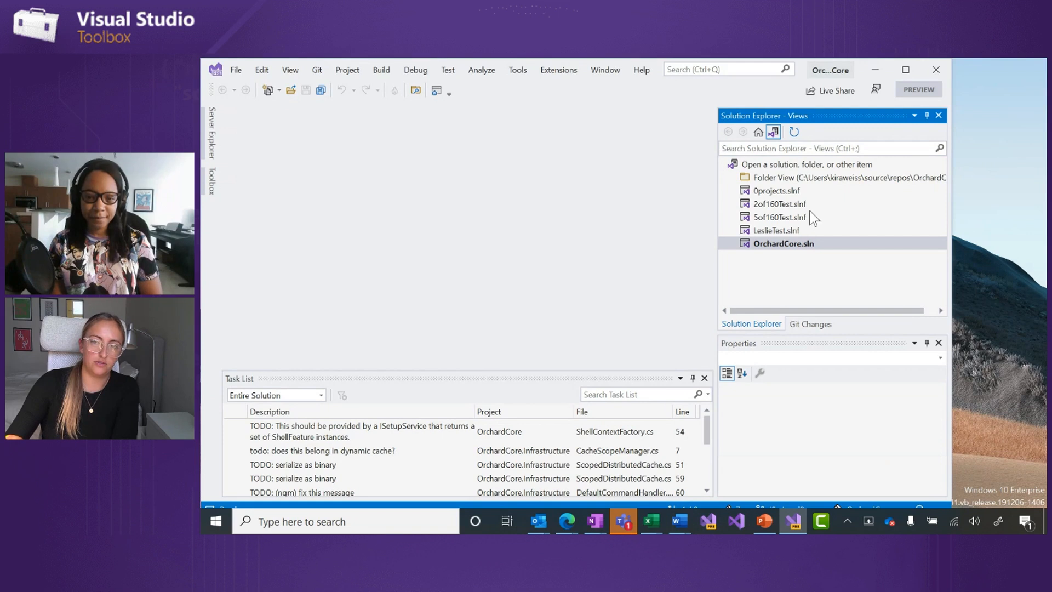
left_click(785, 231)
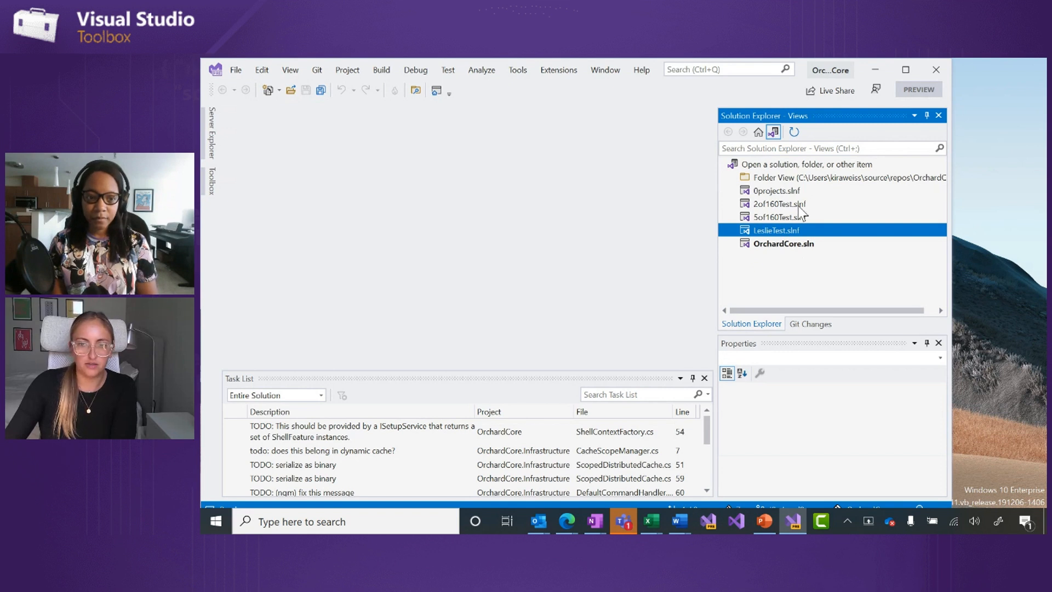
left_click(827, 244)
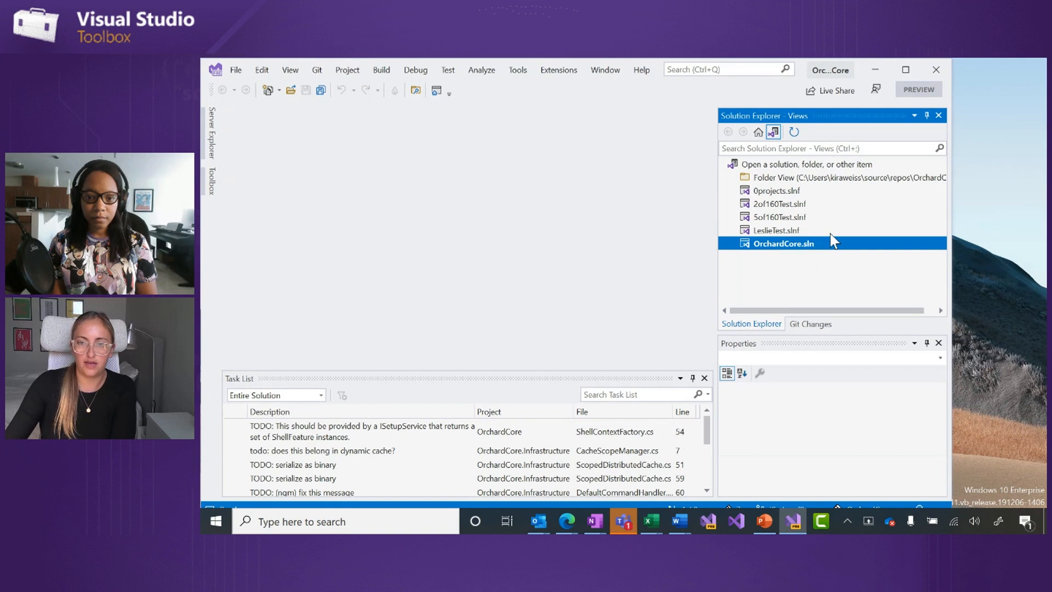
left_click(830, 235)
left_click(822, 206)
left_click(822, 234)
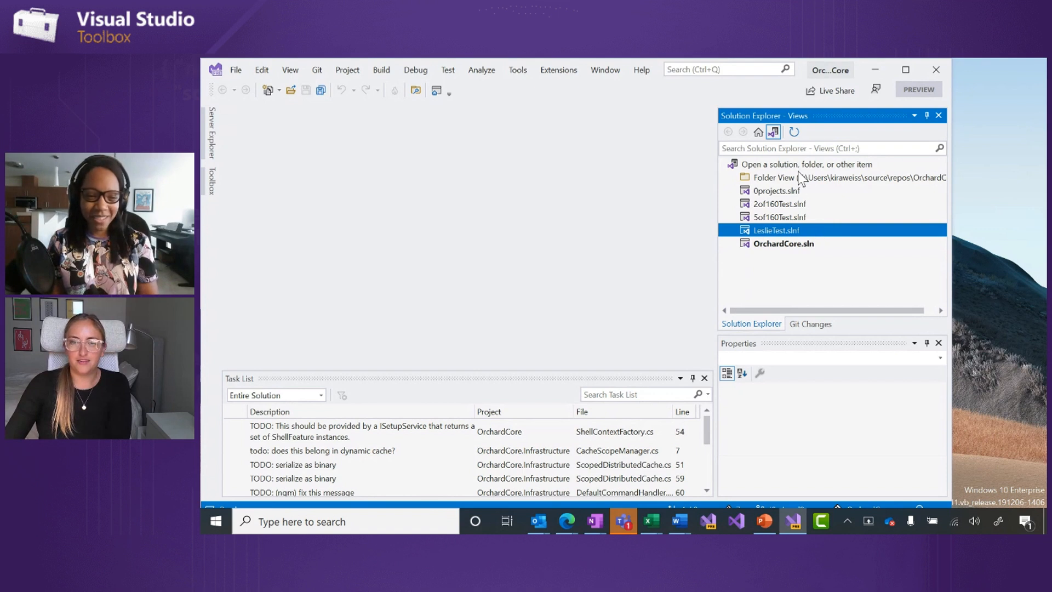
left_click(788, 195)
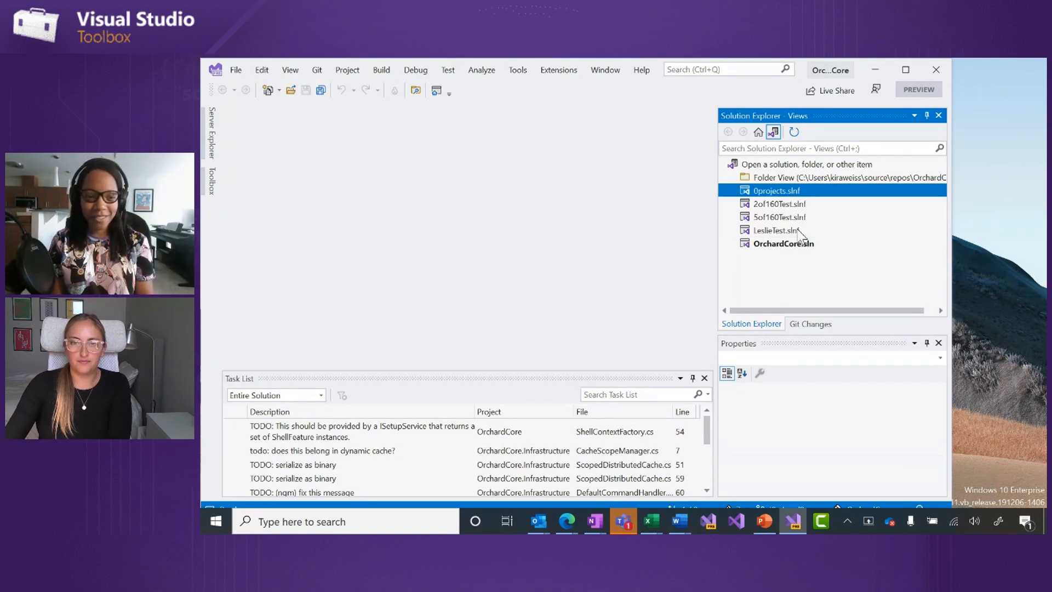
left_click(800, 236)
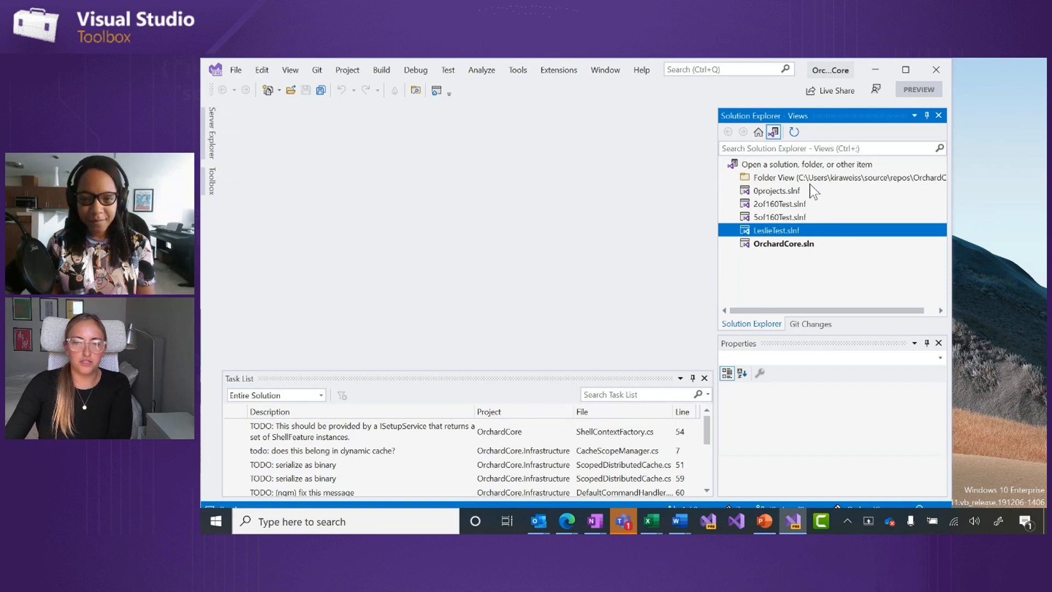
left_click(779, 177)
left_click(786, 234)
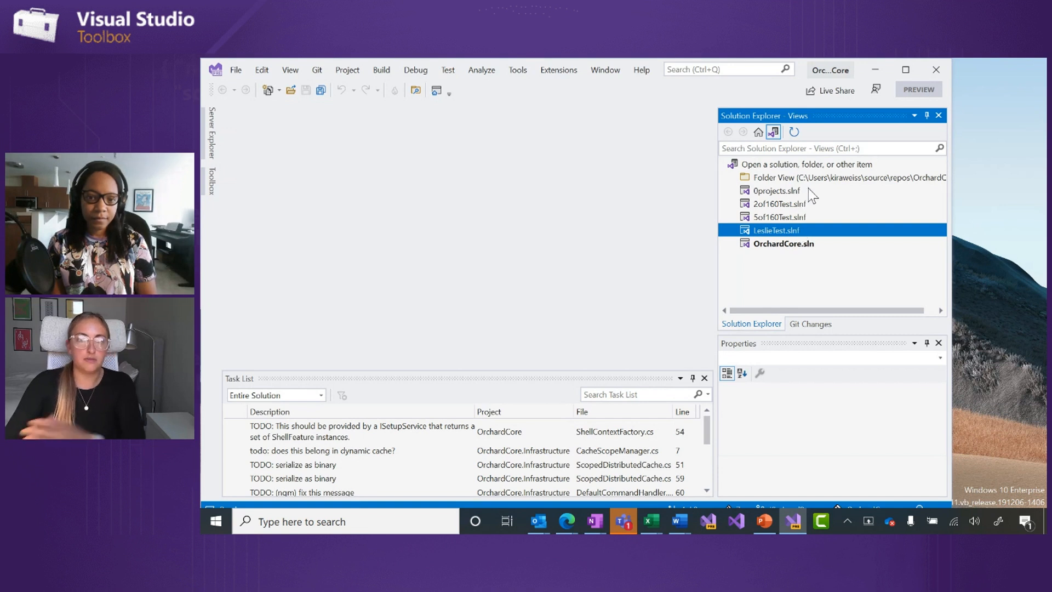
Load the LeslieTest.slnf solution filter and expand its src folder.
double_click(821, 230)
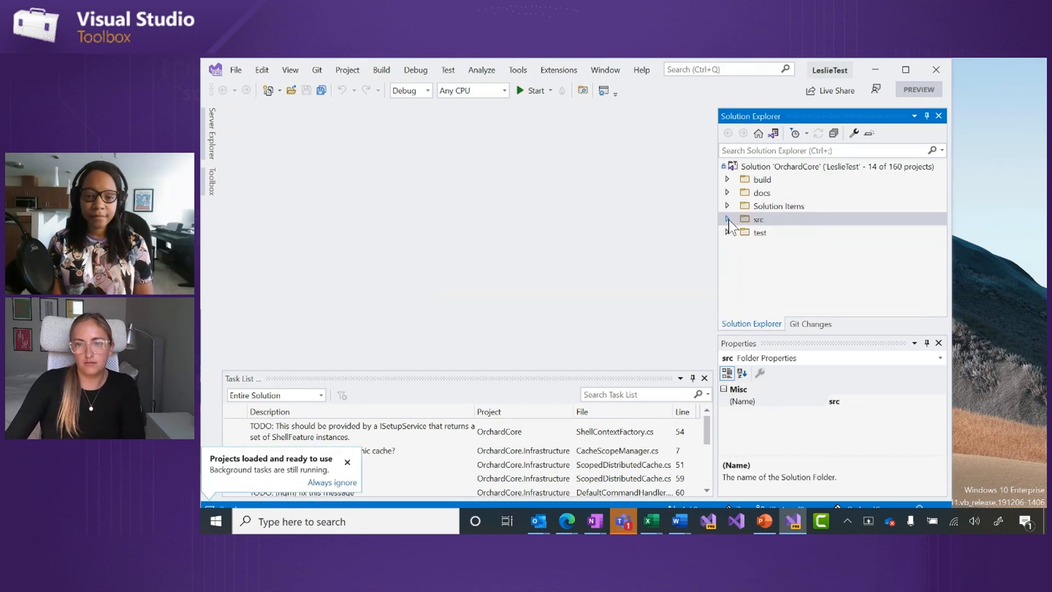
left_click(728, 219)
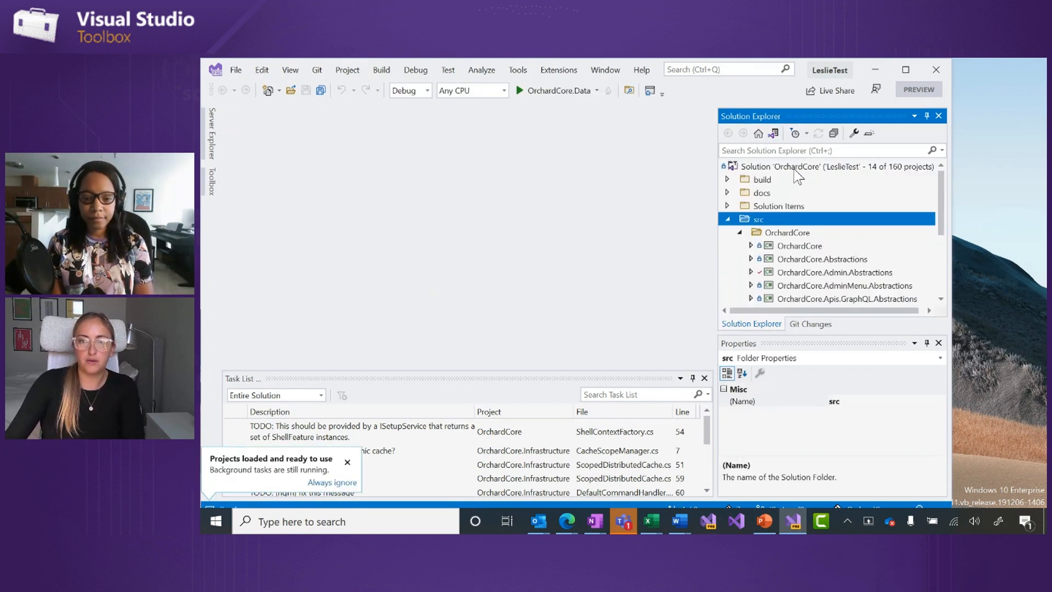
left_click(751, 156)
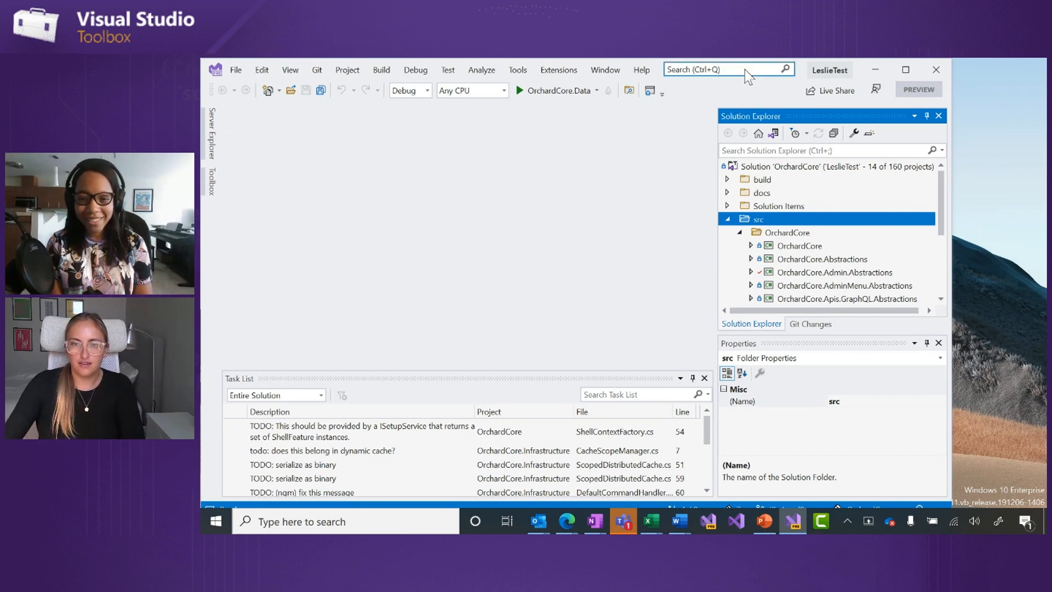
left_click_drag(756, 63, 799, 96)
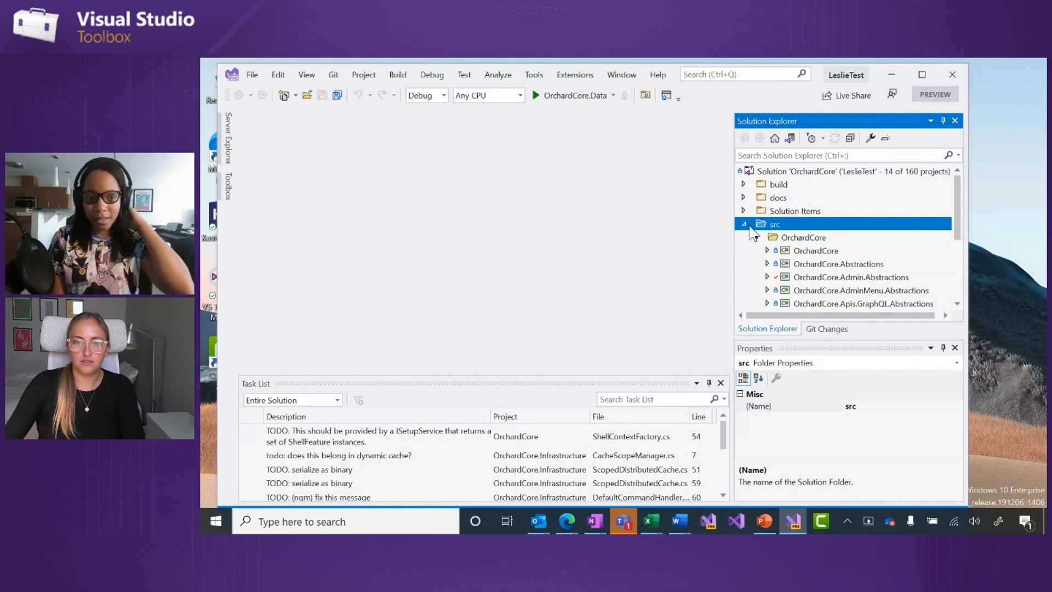
Examine the filtered solution's node and project tree, then select the OrchardCore.Admin.Abstractions project.
left_click(787, 173)
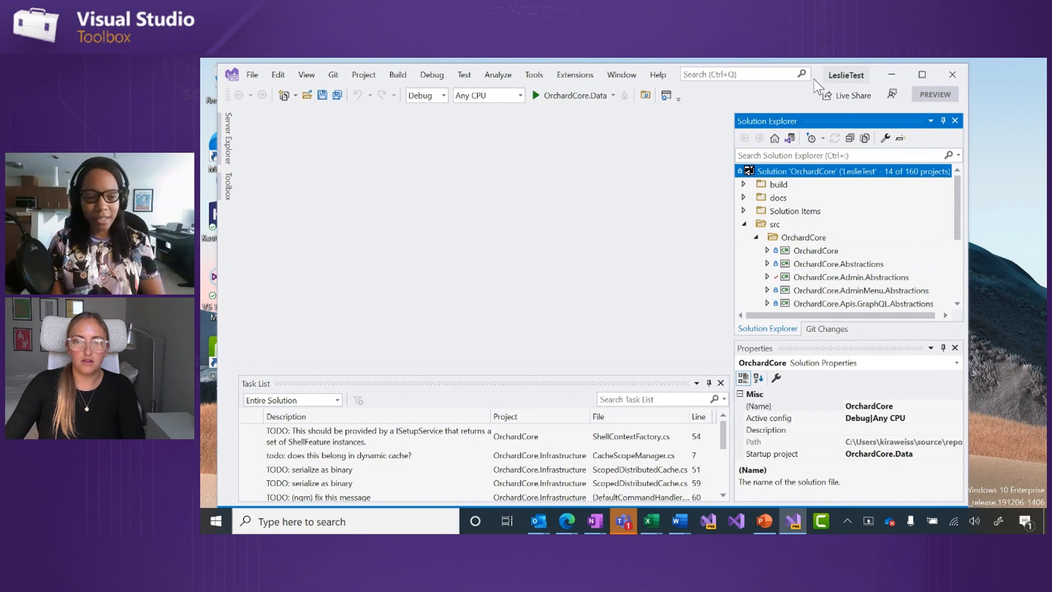
scroll(839, 235, "down", 4)
scroll(849, 245, "up", 4)
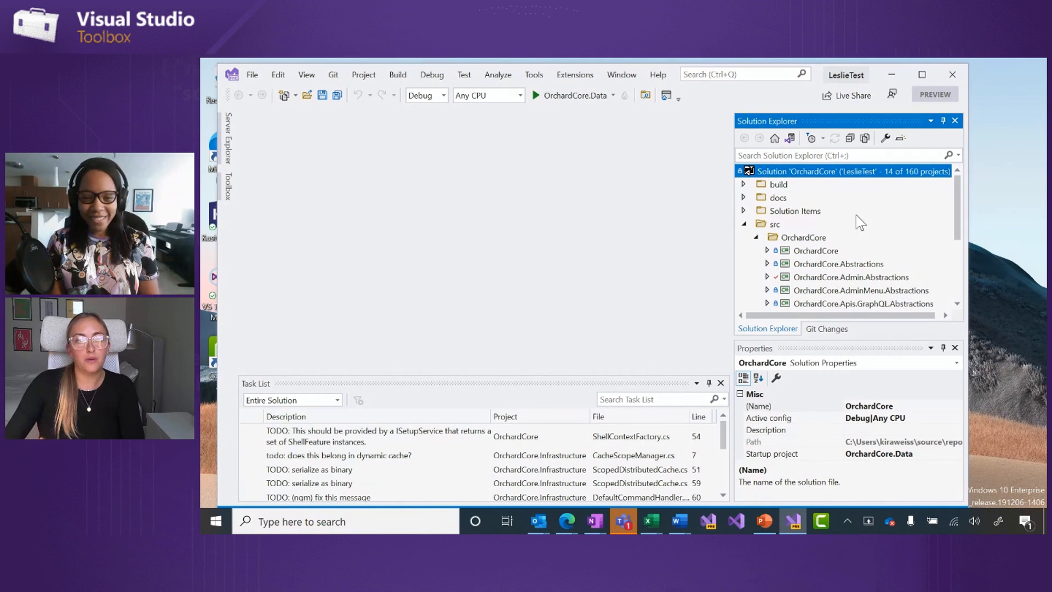
left_click(858, 170)
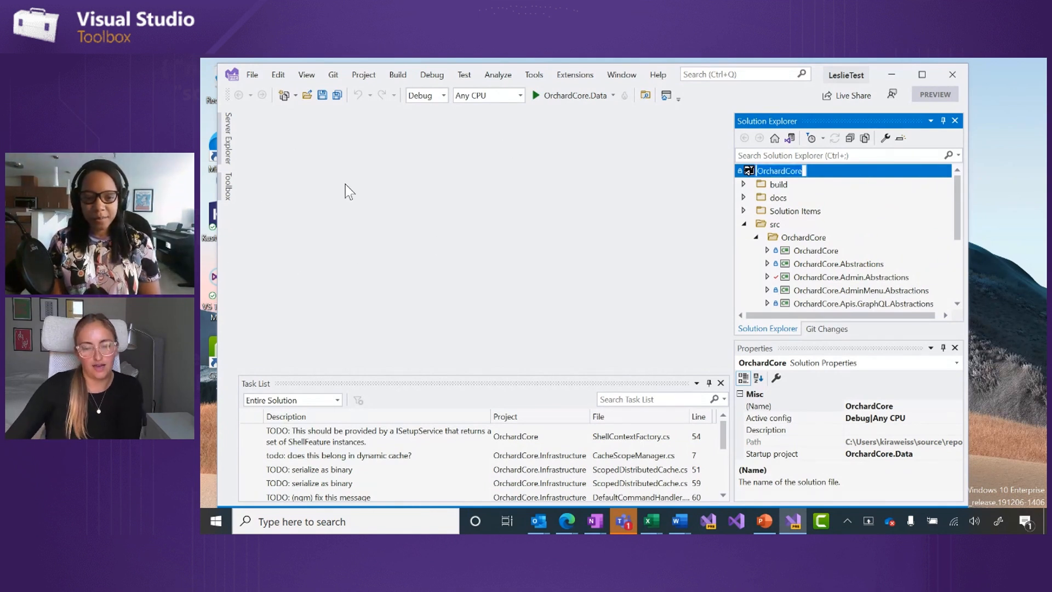
left_click(755, 277)
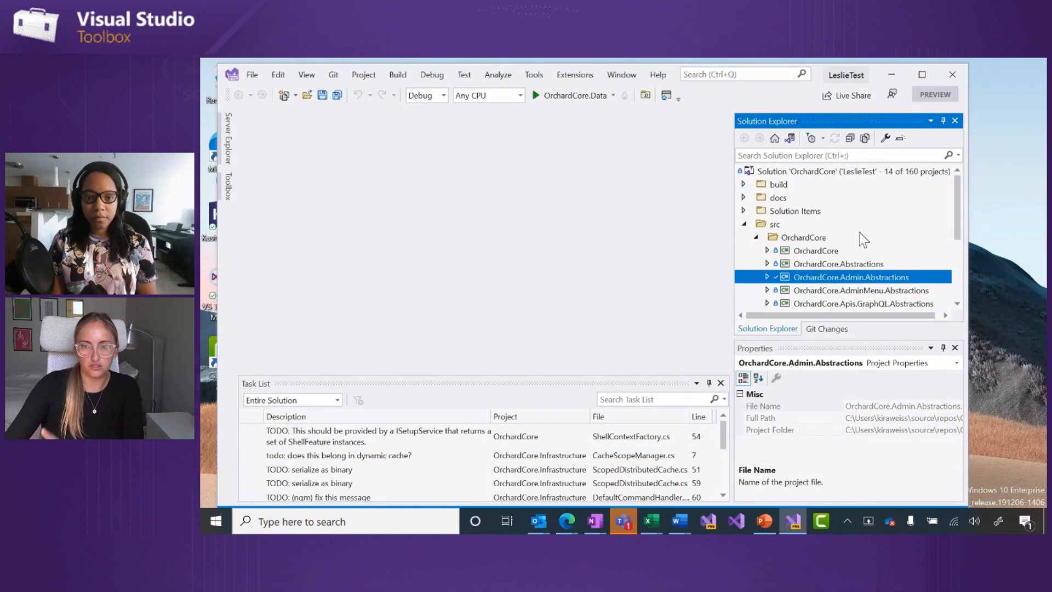
scroll(857, 256, "down", 2)
scroll(858, 256, "up", 2)
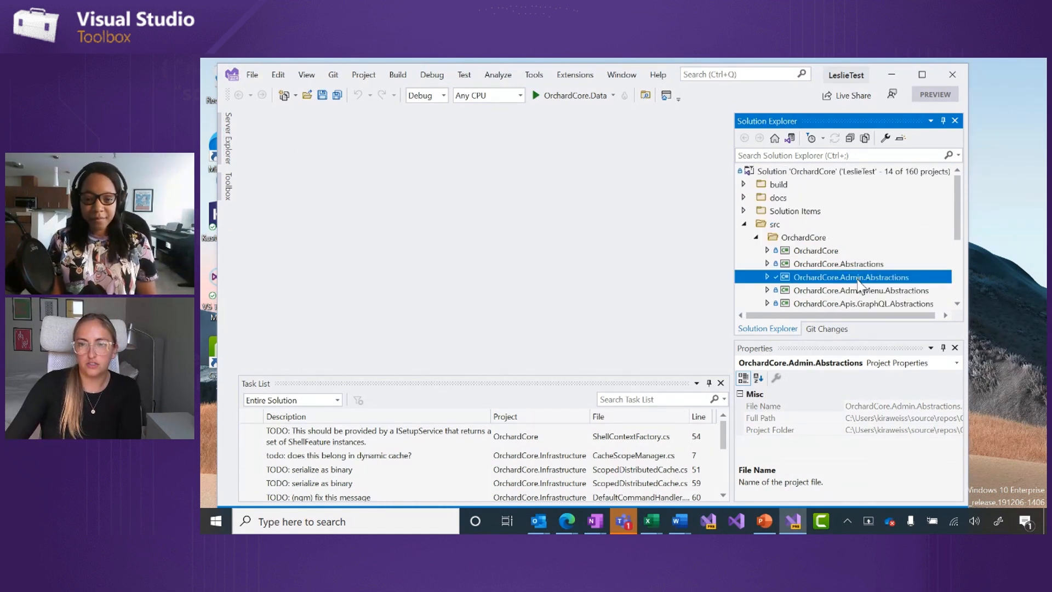
right_click(855, 279)
left_click(875, 276)
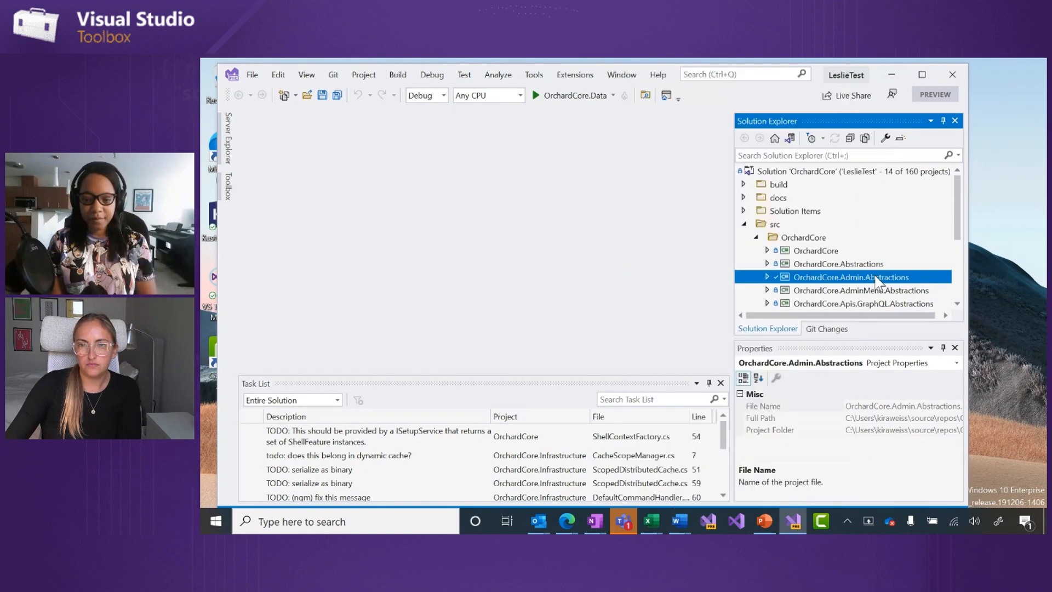
Close the current solution and reopen the LeslieTest.slnf solution filter from the recent items.
left_click(252, 75)
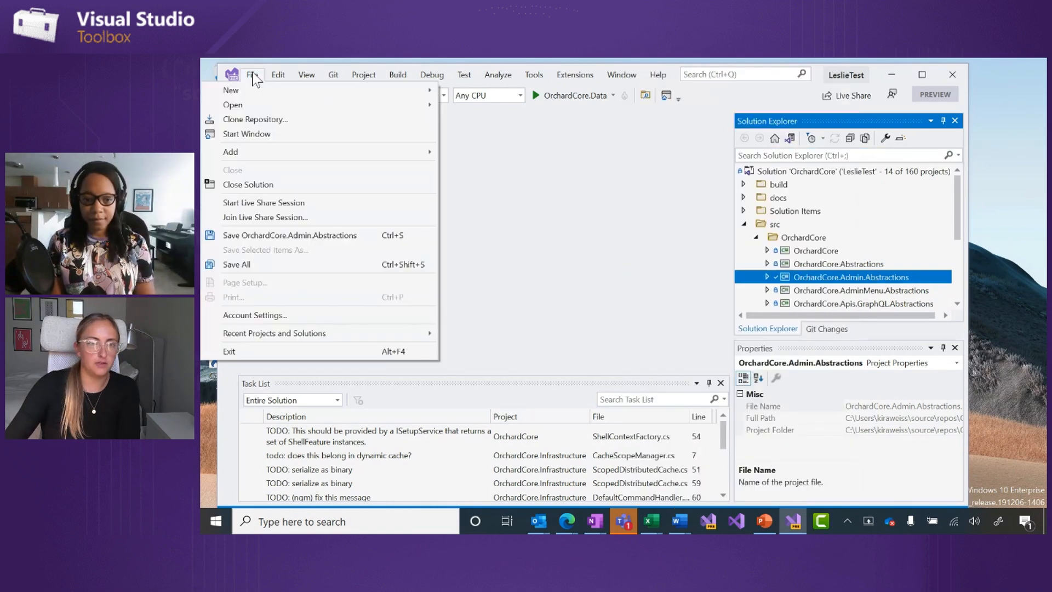
left_click(262, 189)
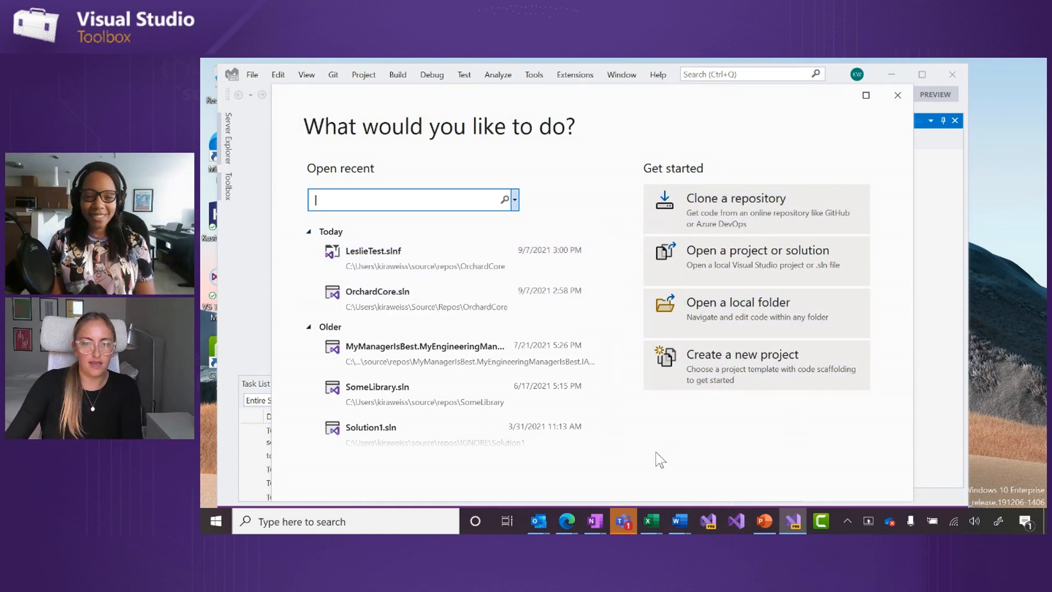
left_click(795, 522)
right_click(795, 519)
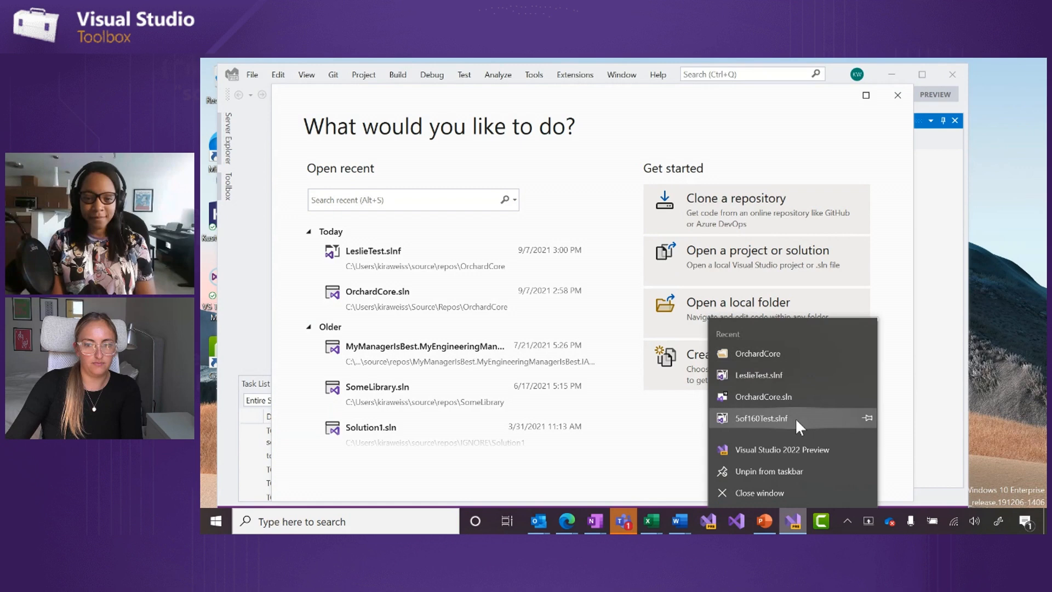
left_click(580, 153)
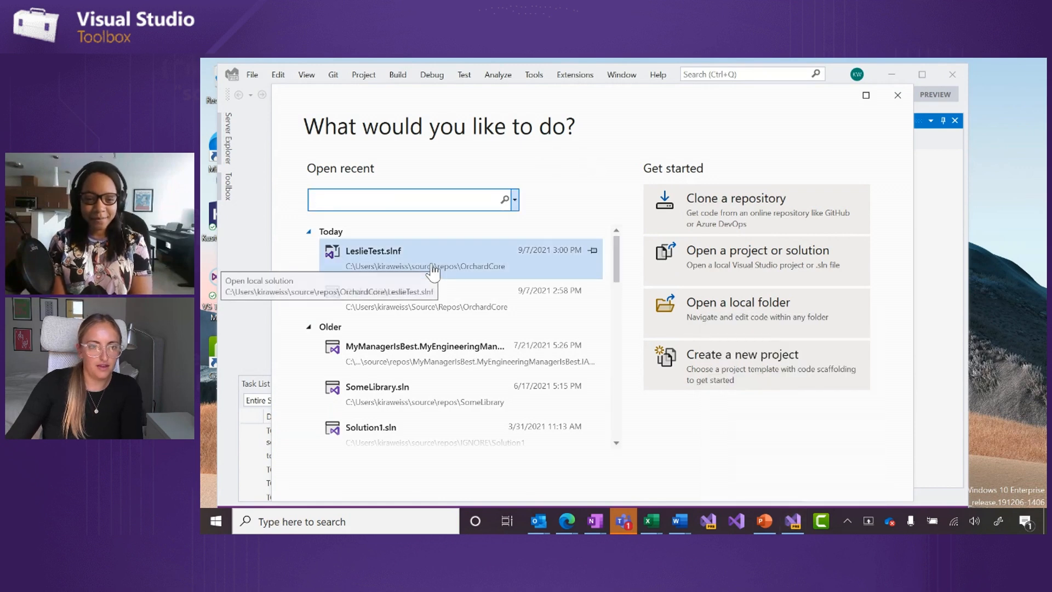
left_click(434, 267)
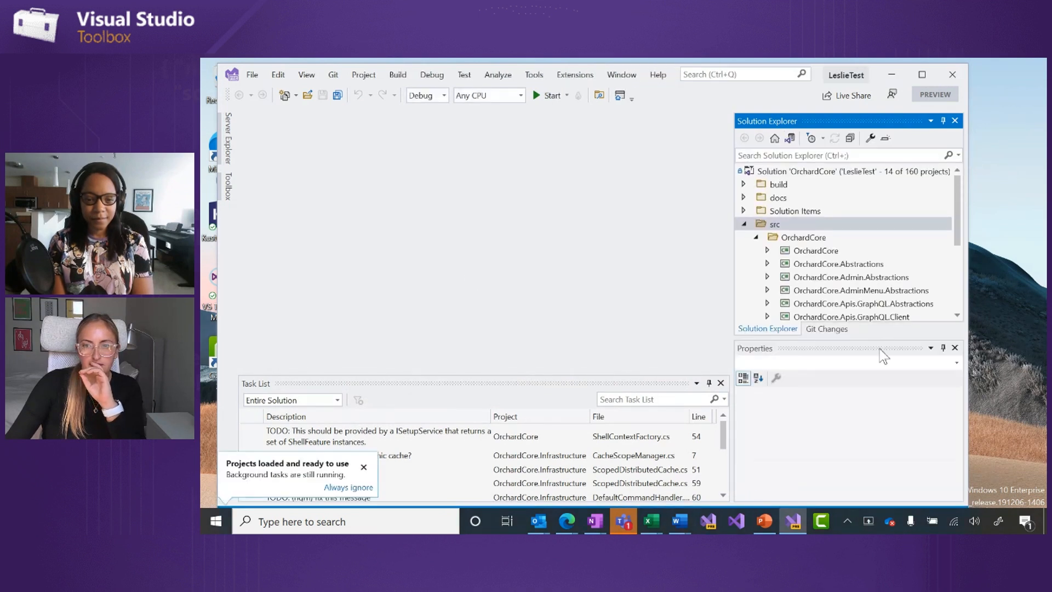
Show the filtered solution's unloaded projects and reload the OrchardCore.Deployment.Abstractions project.
right_click(846, 172)
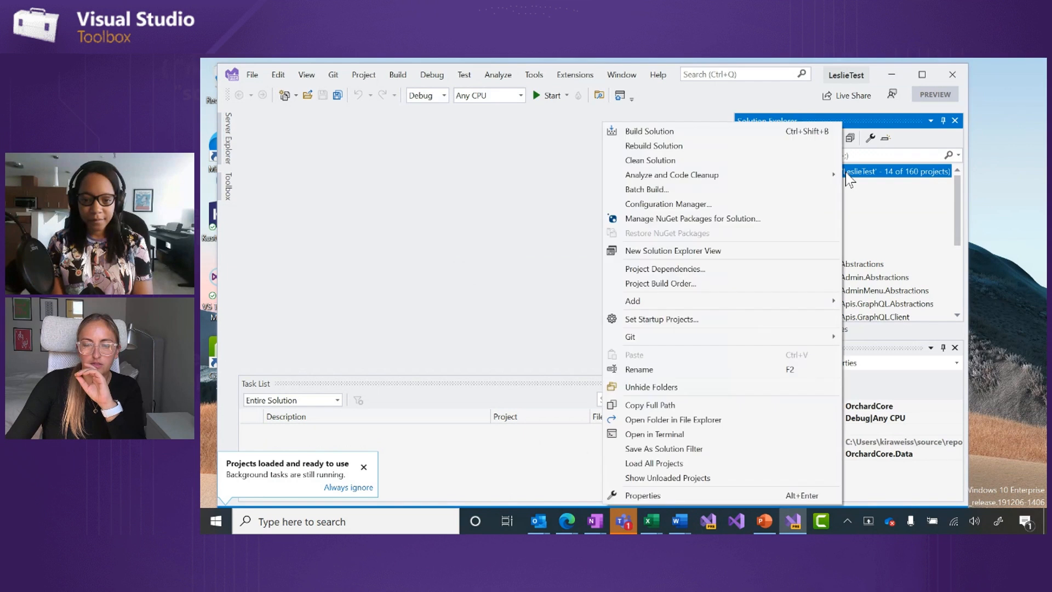
left_click(732, 467)
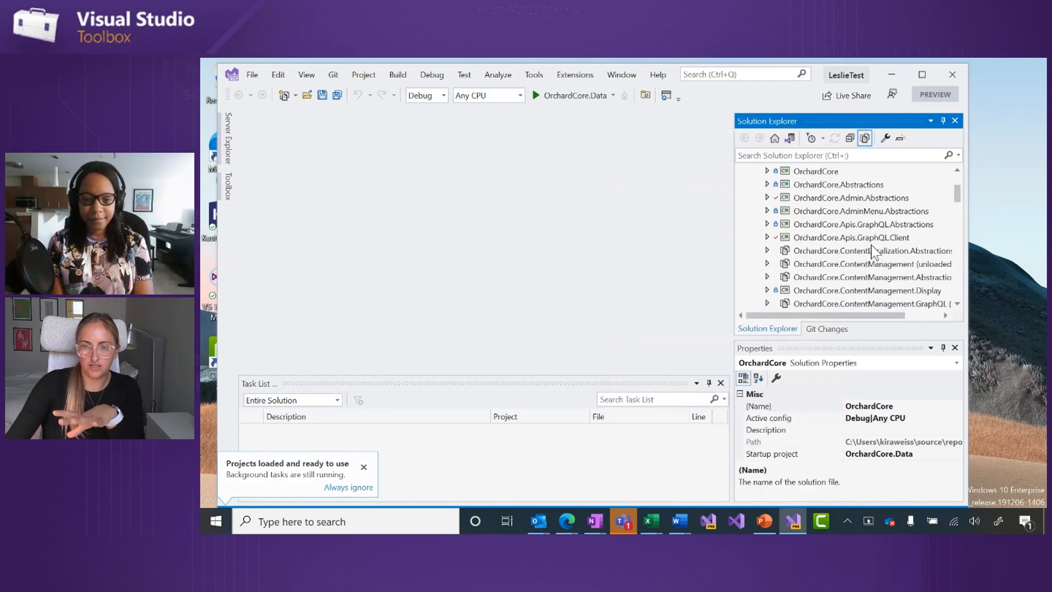
scroll(872, 252, "down", 3)
left_click(859, 283)
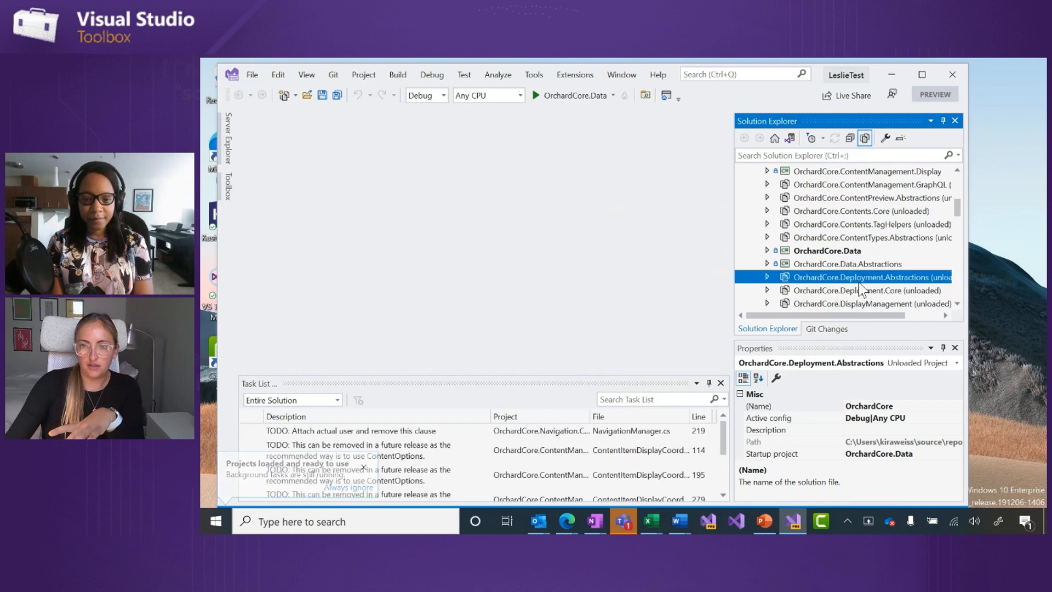
right_click(859, 283)
left_click(765, 285)
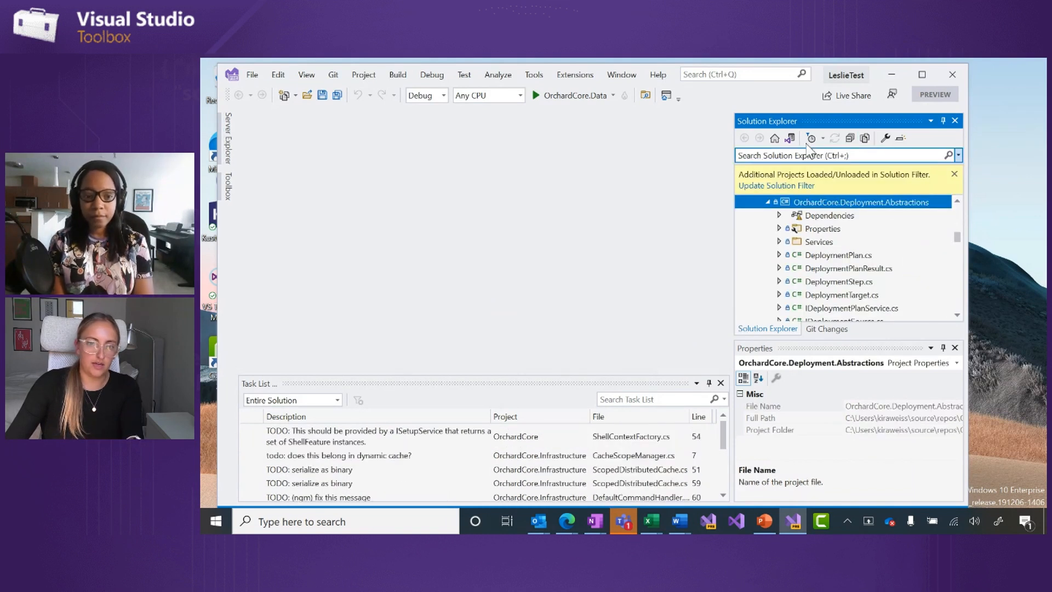
Update the LeslieTest solution filter with the newly loaded project and collapse OrchardCore.Deployment.Abstractions.
scroll(823, 198, "up", 1)
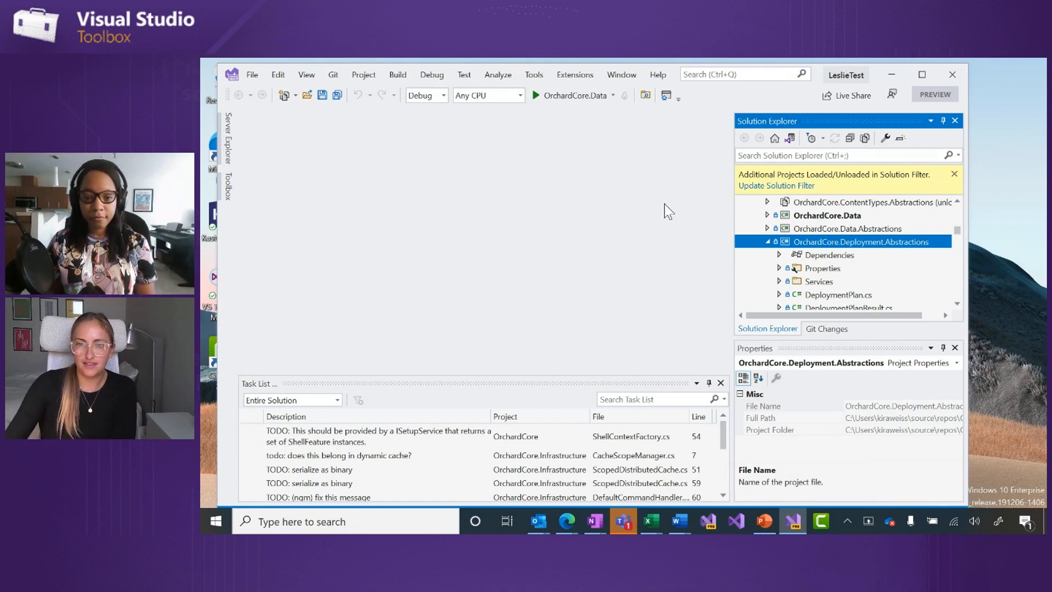
left_click(781, 185)
left_click(767, 210)
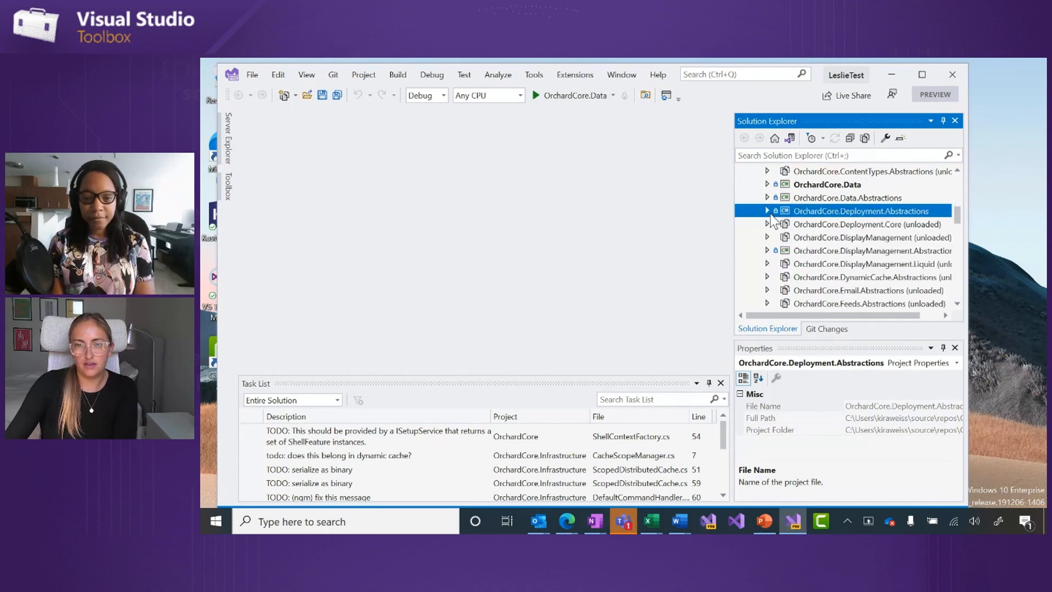
scroll(866, 231, "up", 5)
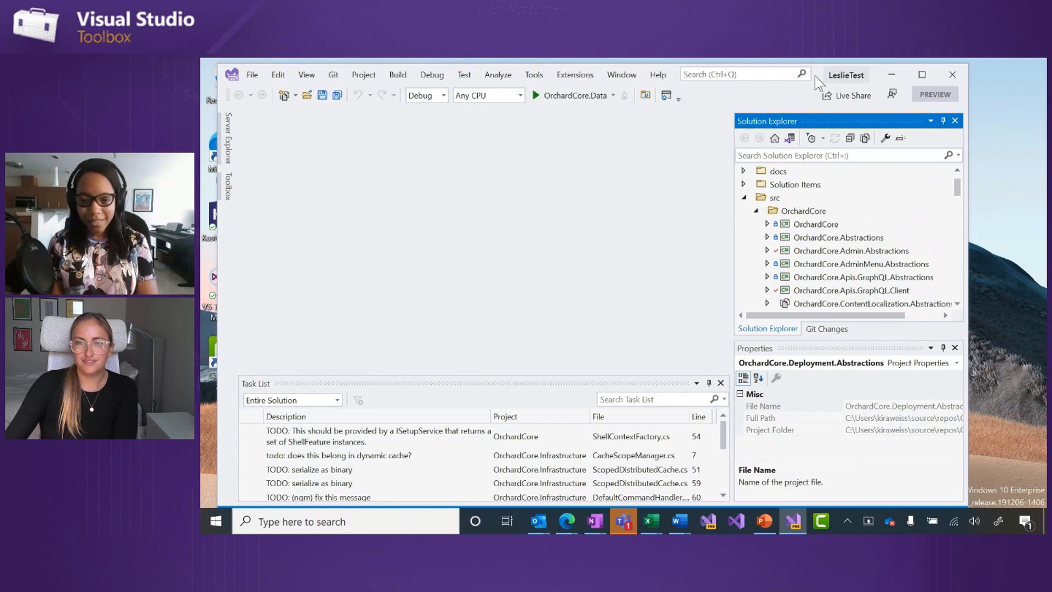
left_click_drag(819, 83, 832, 79)
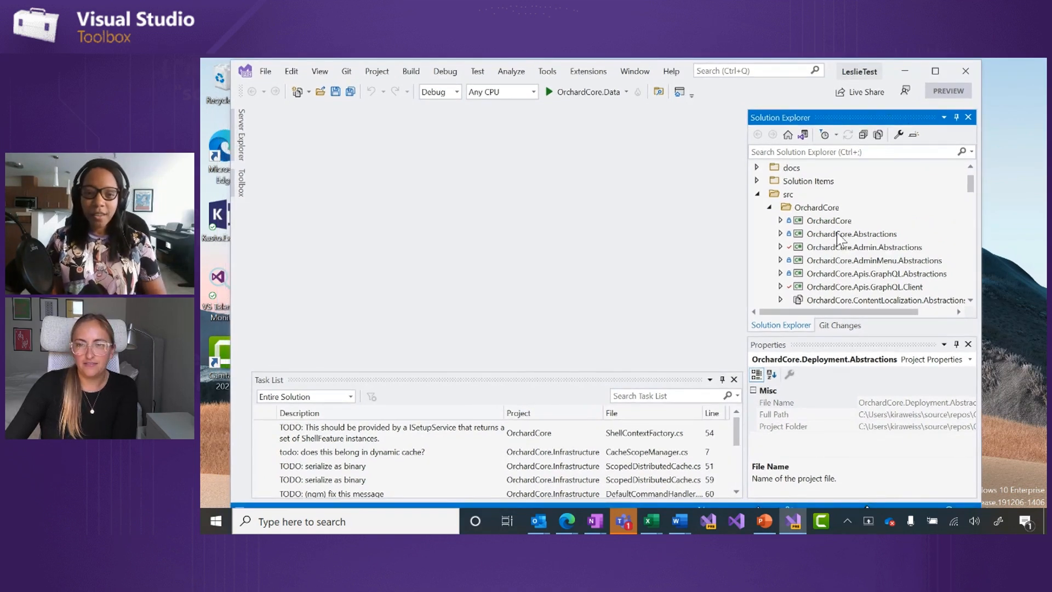
scroll(825, 266, "down", 1)
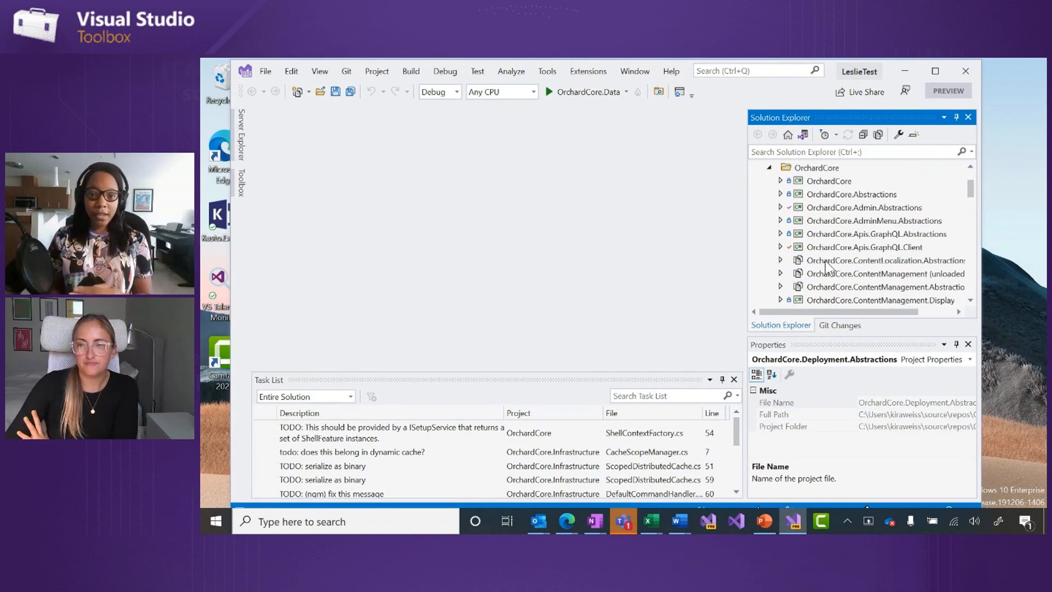
scroll(825, 267, "up", 2)
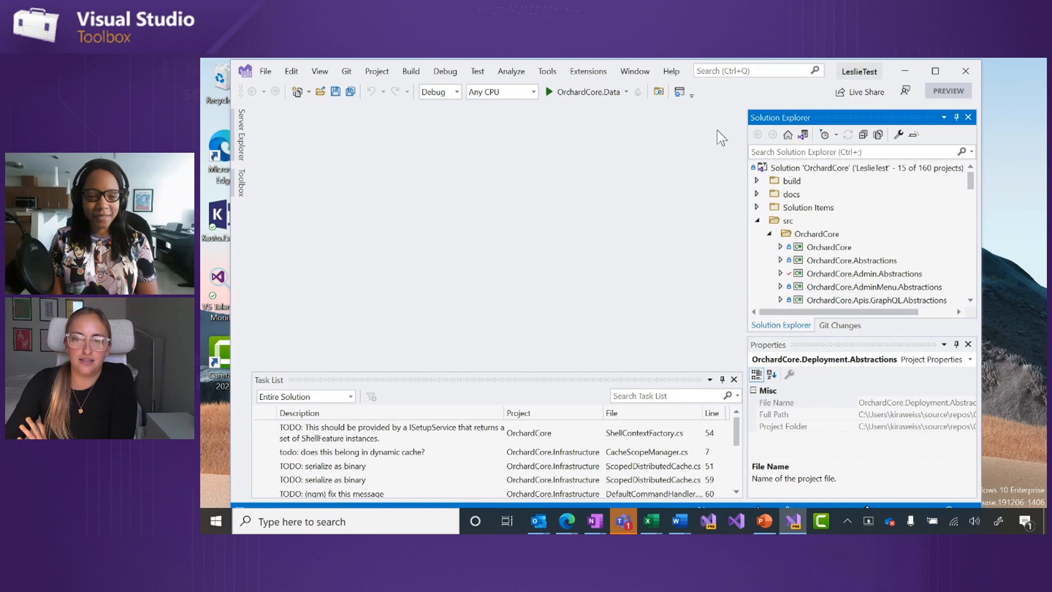
Examine the reload commands available for the unloaded OrchardCore.ContentPreview.Abstractions project.
scroll(838, 266, "down", 1)
scroll(838, 266, "down", 4)
right_click(852, 195)
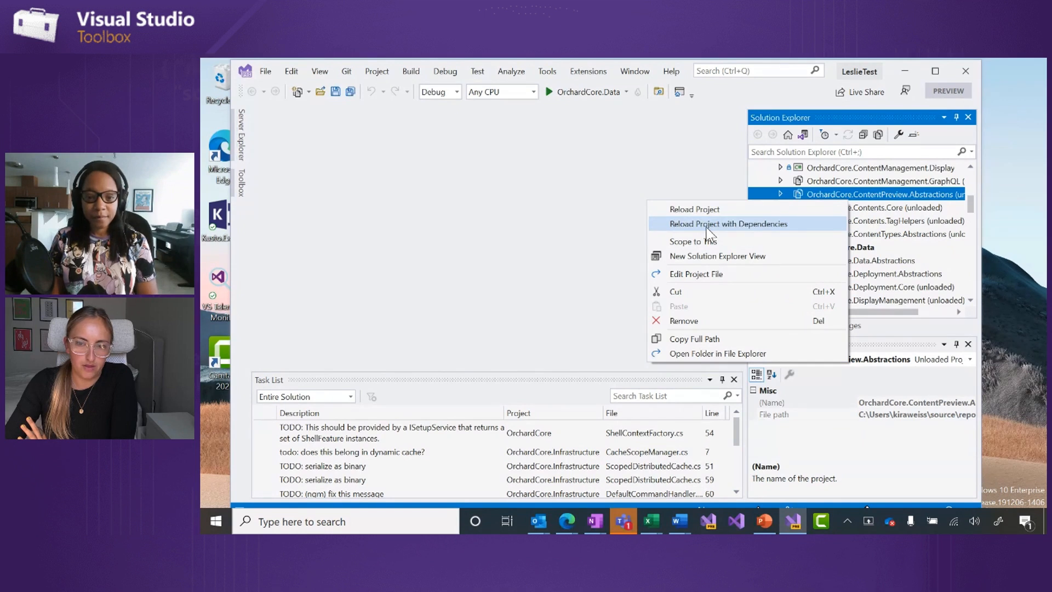
left_click(867, 196)
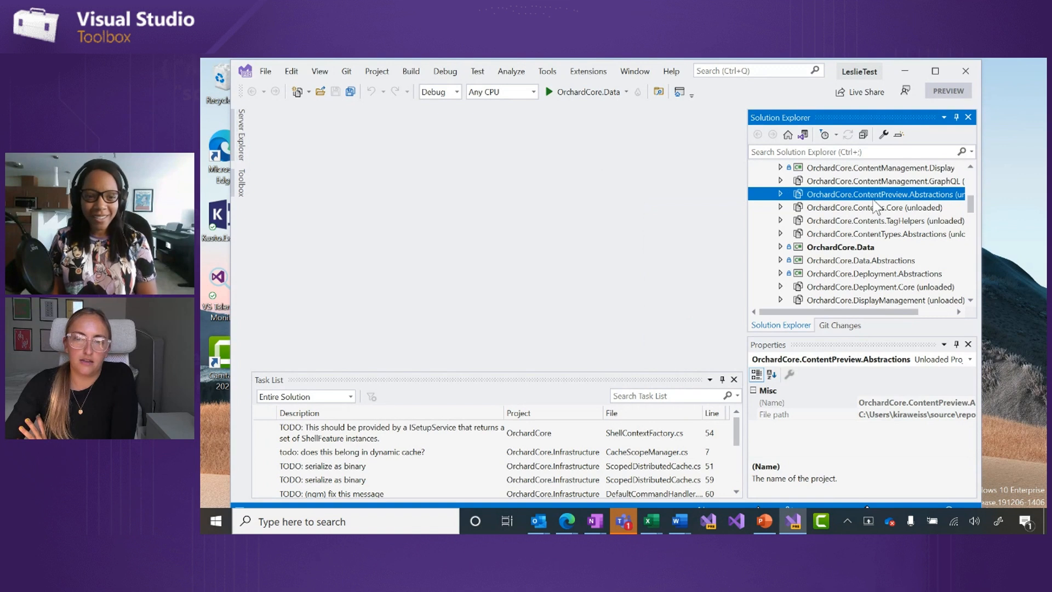
right_click(874, 196)
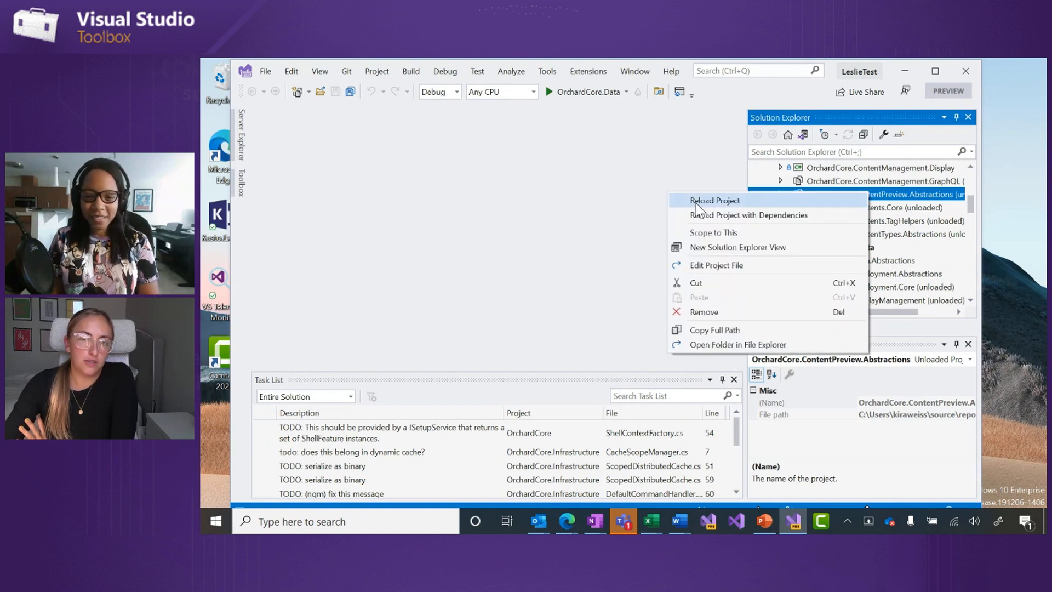
left_click(903, 209)
left_click(902, 199)
Compare the dependency-loading commands of the OrchardCore.Data project with the reload commands of the unloaded OrchardCore.Contents.TagHelpers project.
right_click(848, 251)
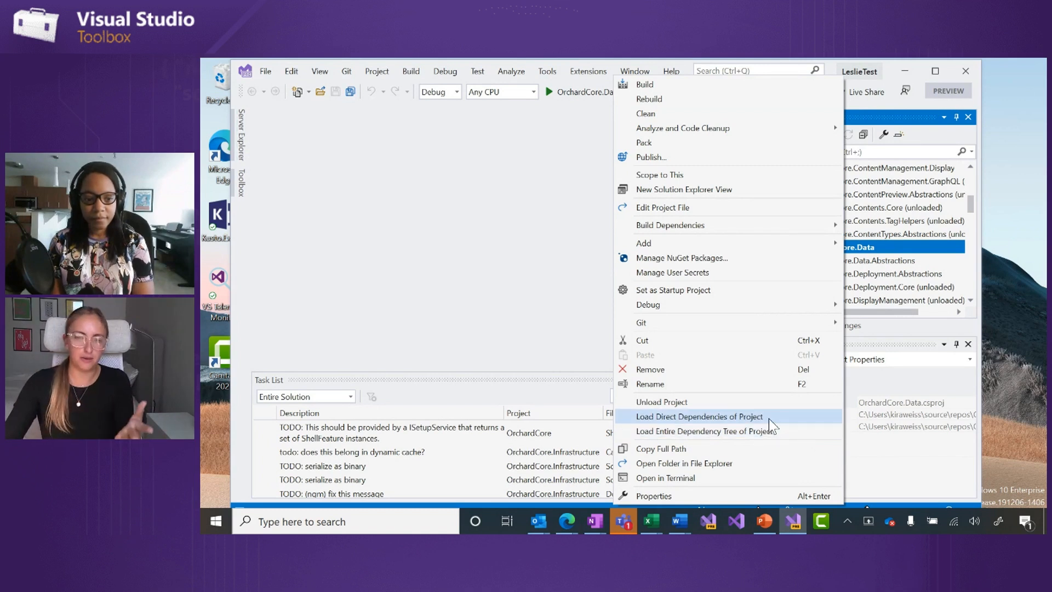
left_click(913, 221)
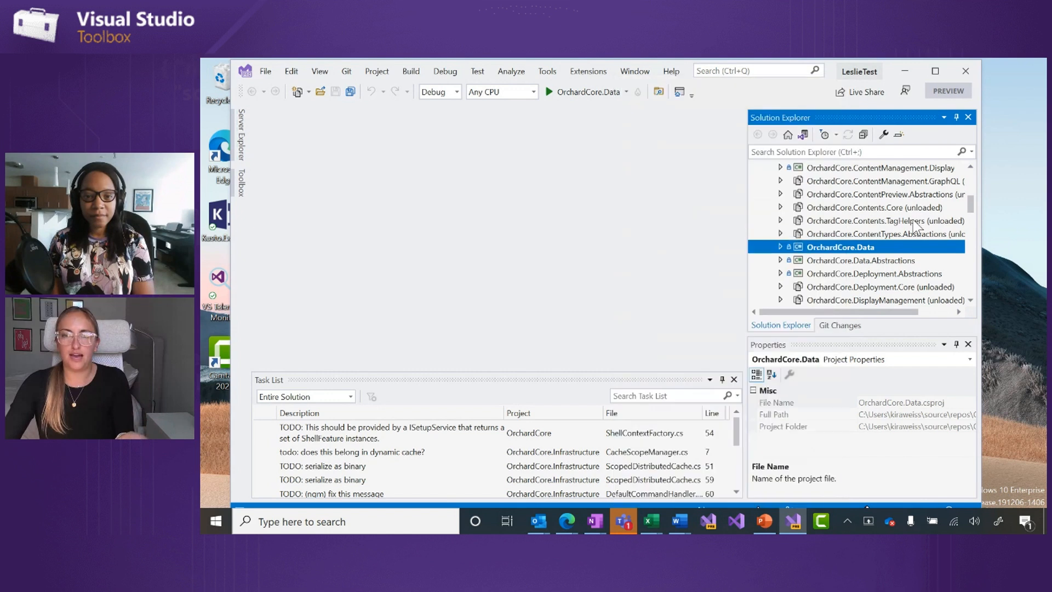
right_click(862, 223)
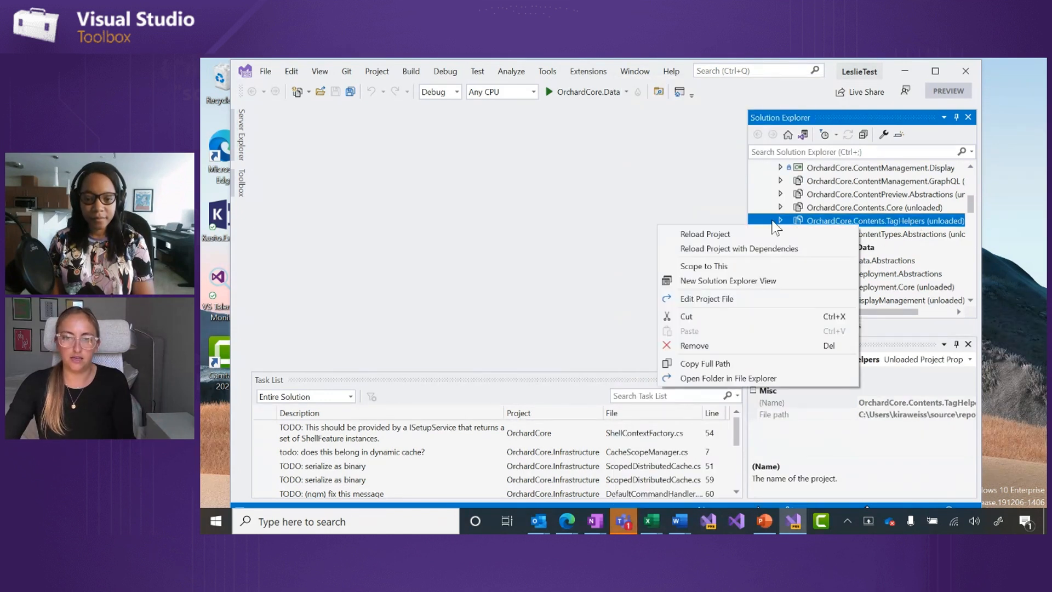
left_click(833, 216)
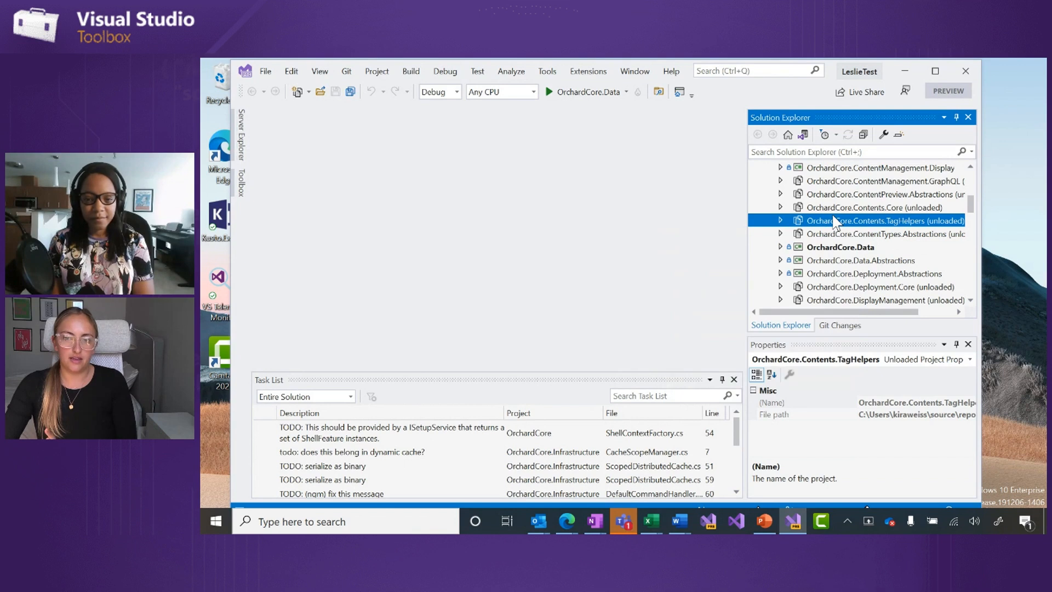